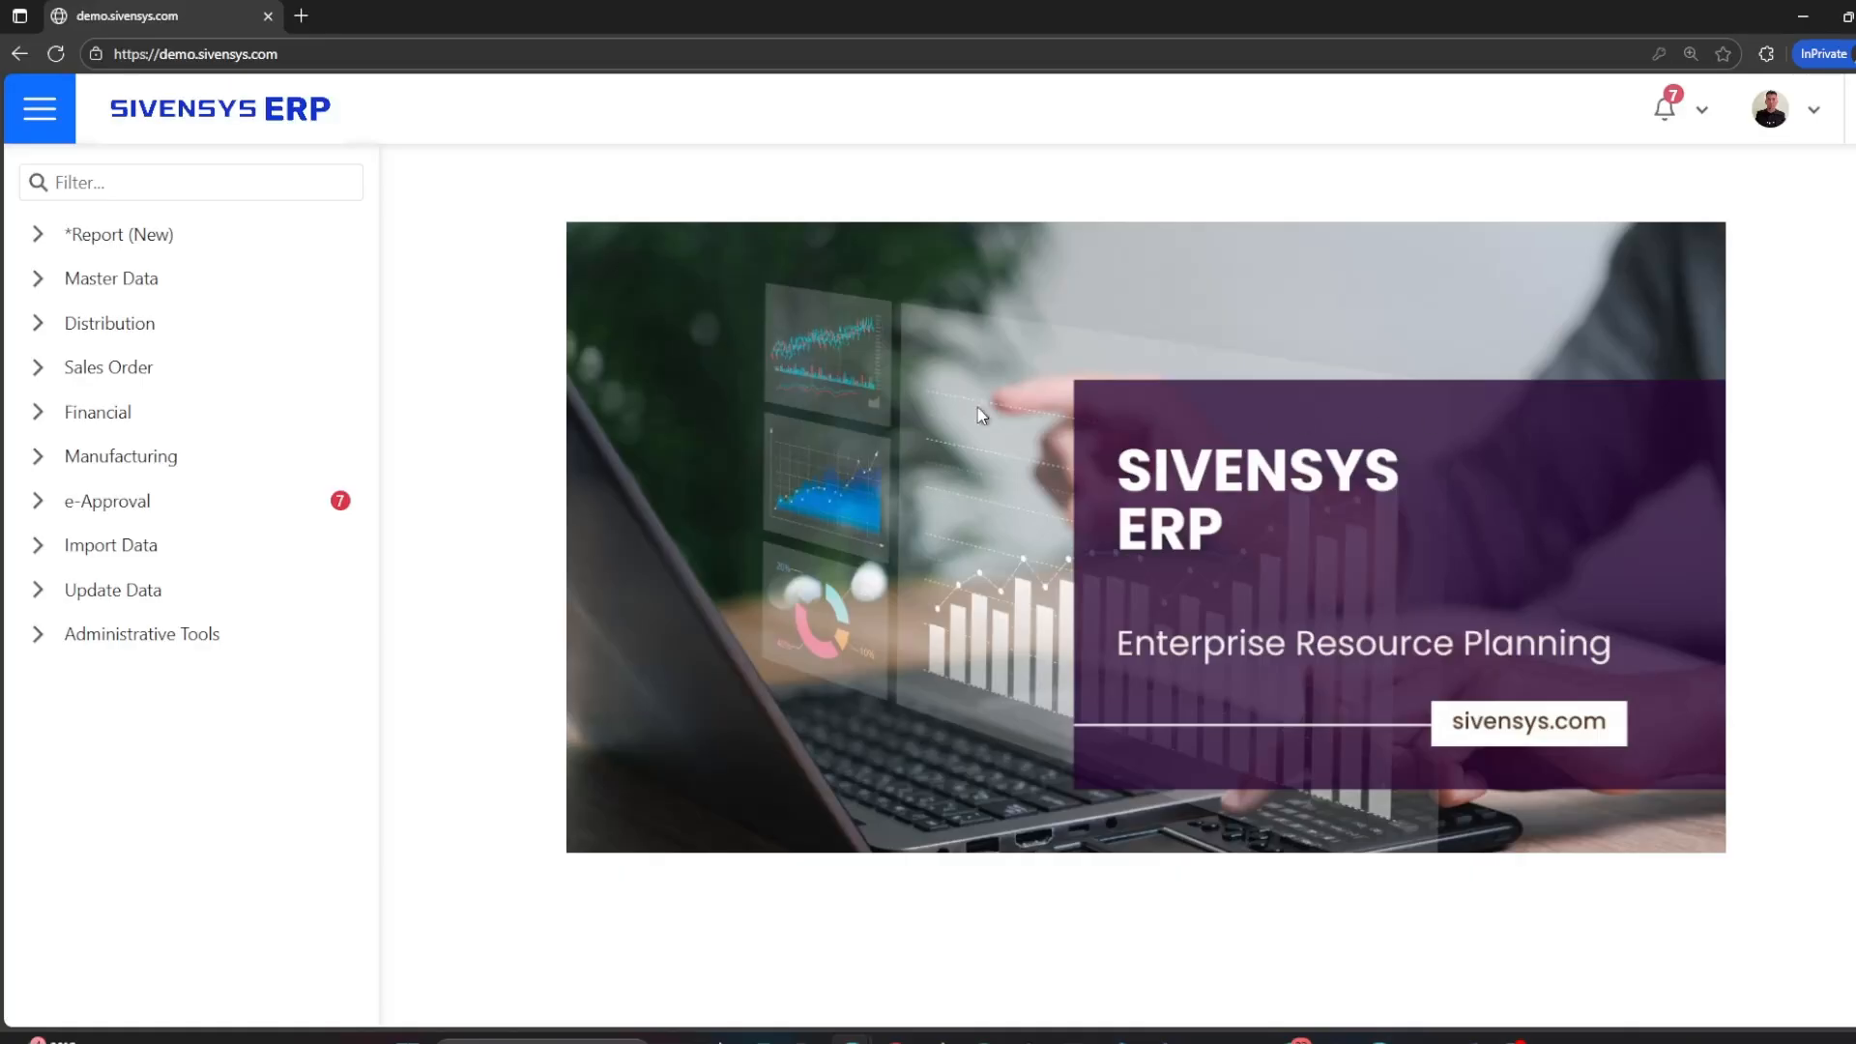
# Open the AR Invoice page in the Financial module and start a new AR invoice
pyautogui.click(157, 415)
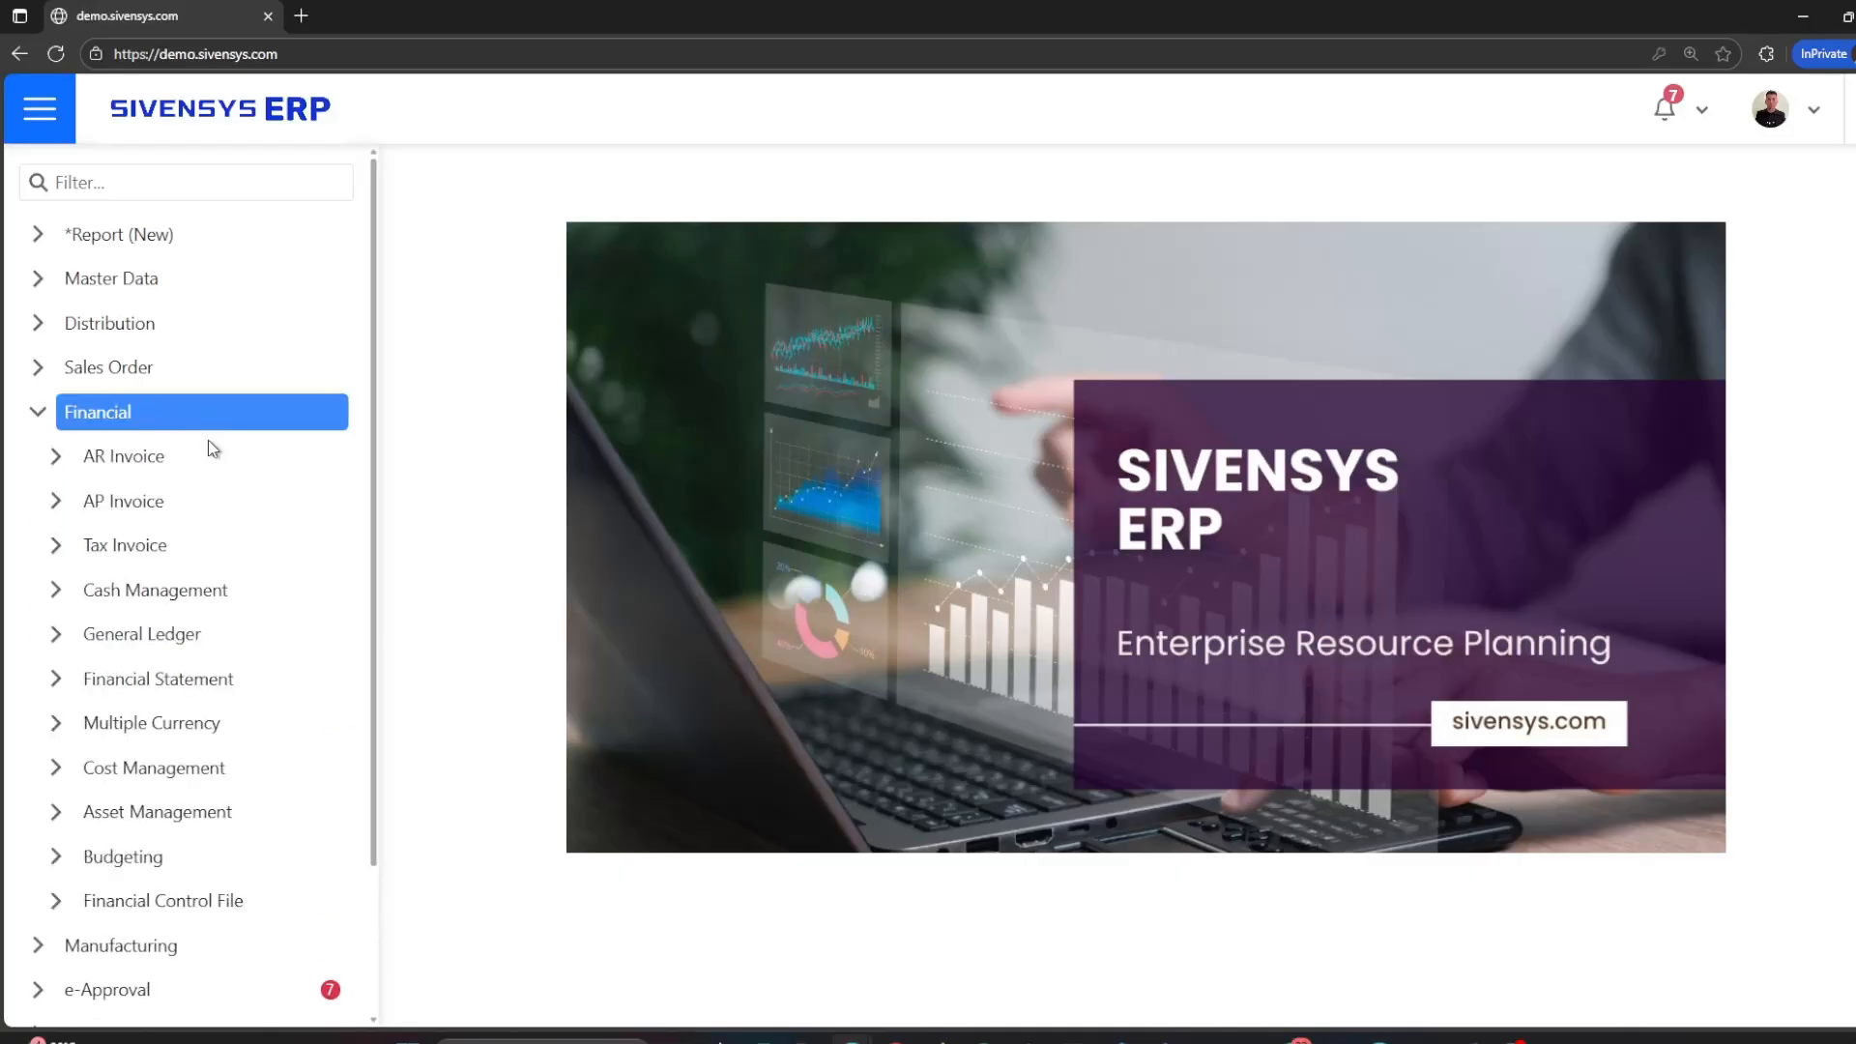
pyautogui.click(189, 472)
pyautogui.scroll(-1, 155, 462)
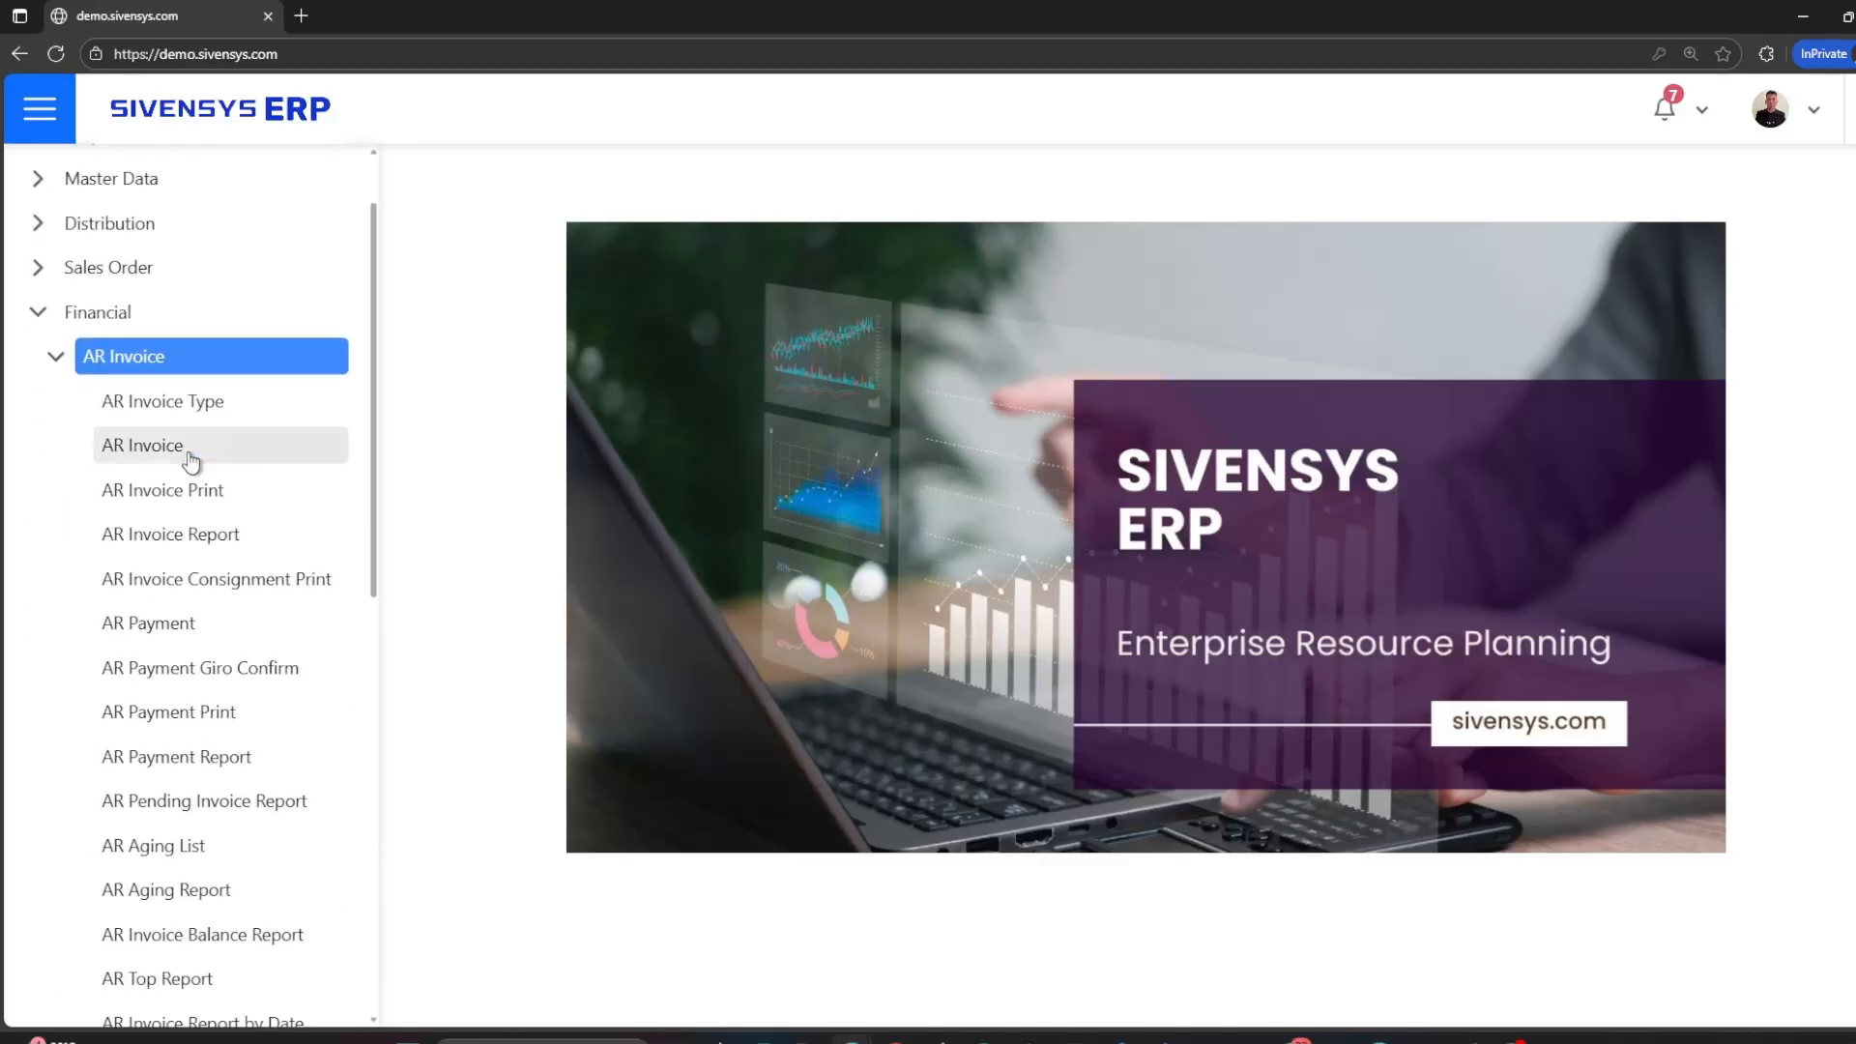
pyautogui.click(148, 462)
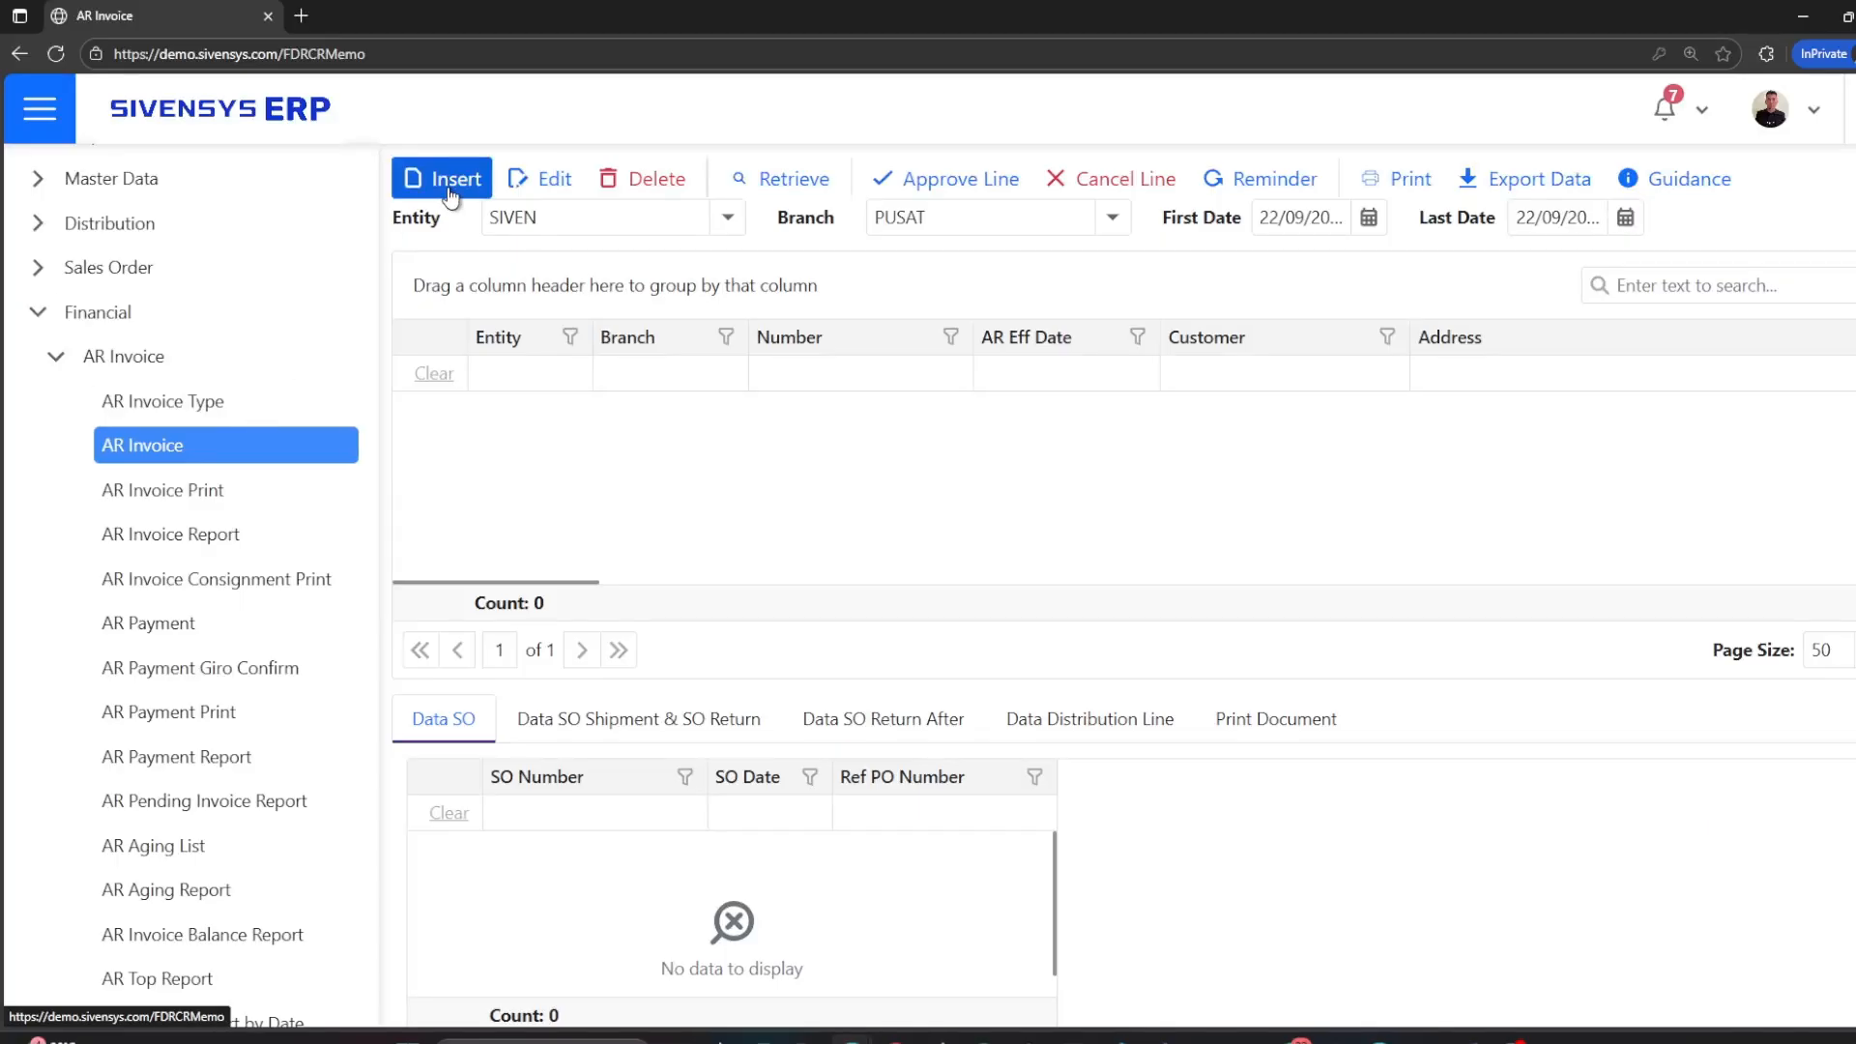
pyautogui.click(449, 194)
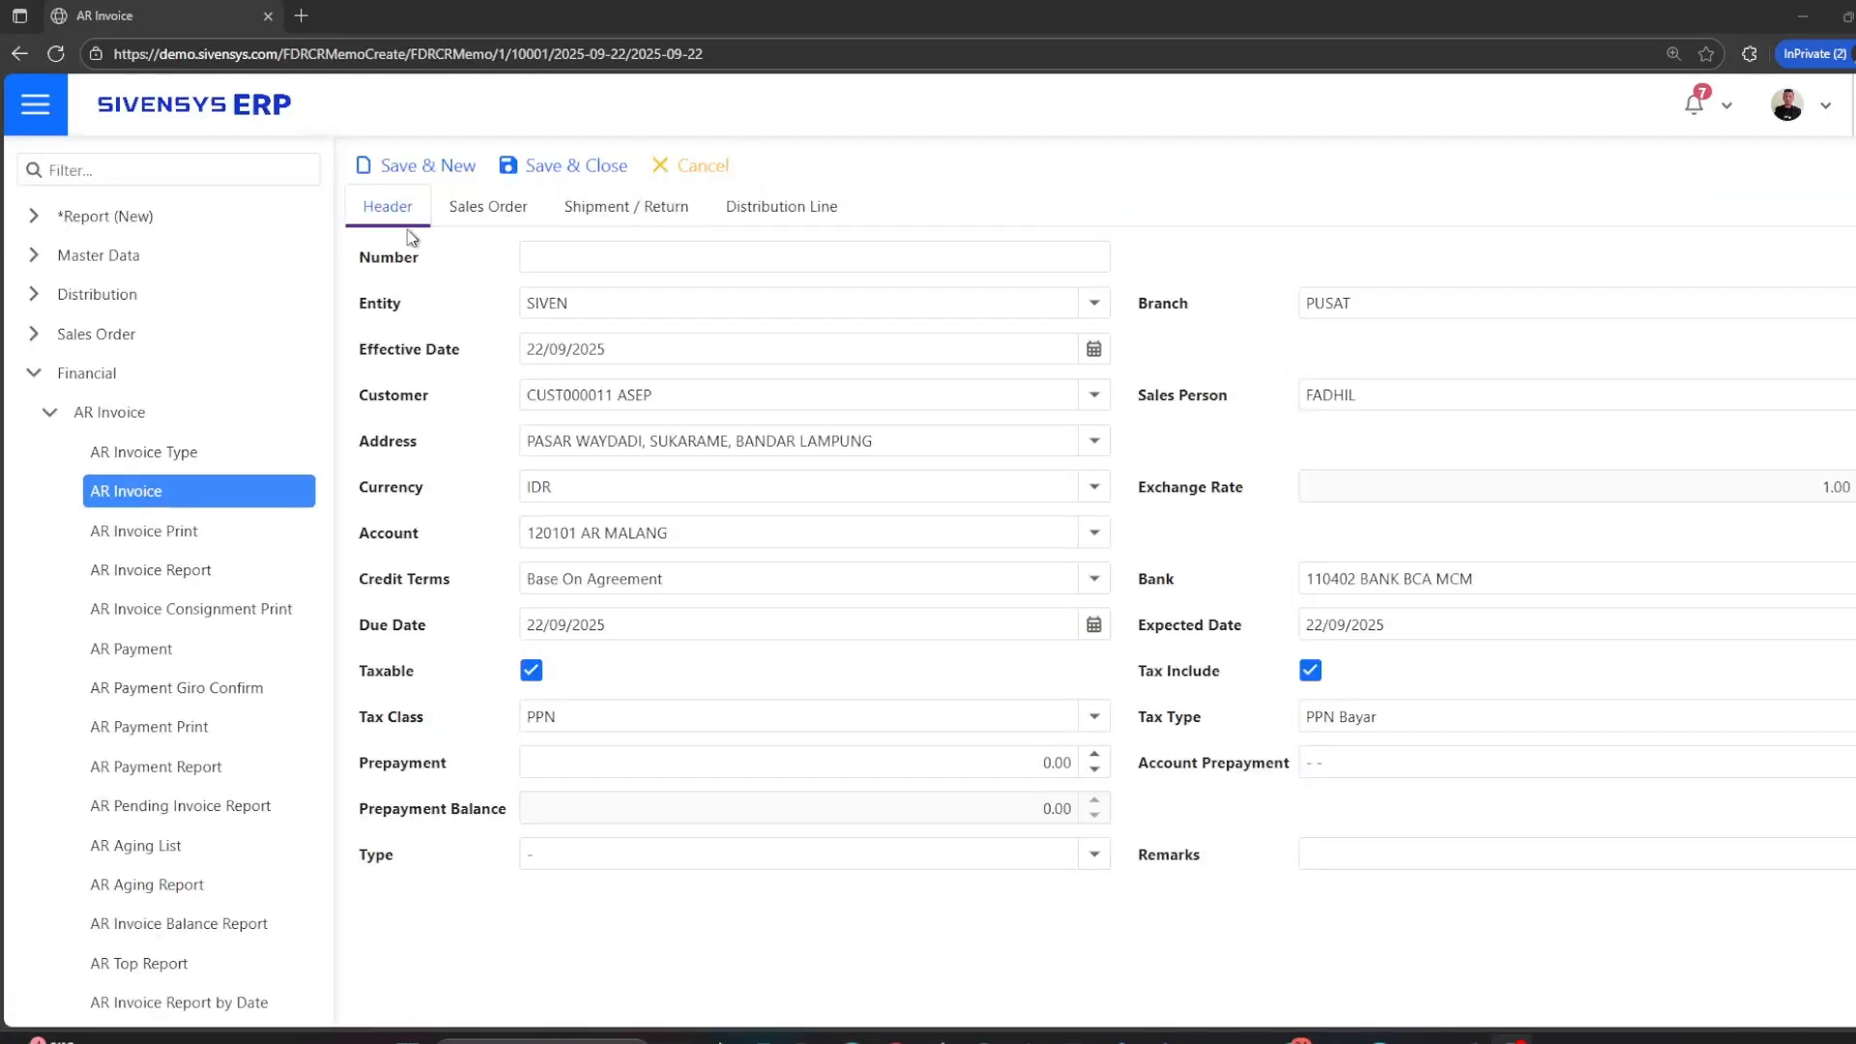
# Examine the invoice header's number, entity, branch and date fields, and the available credit terms
pyautogui.click(604, 256)
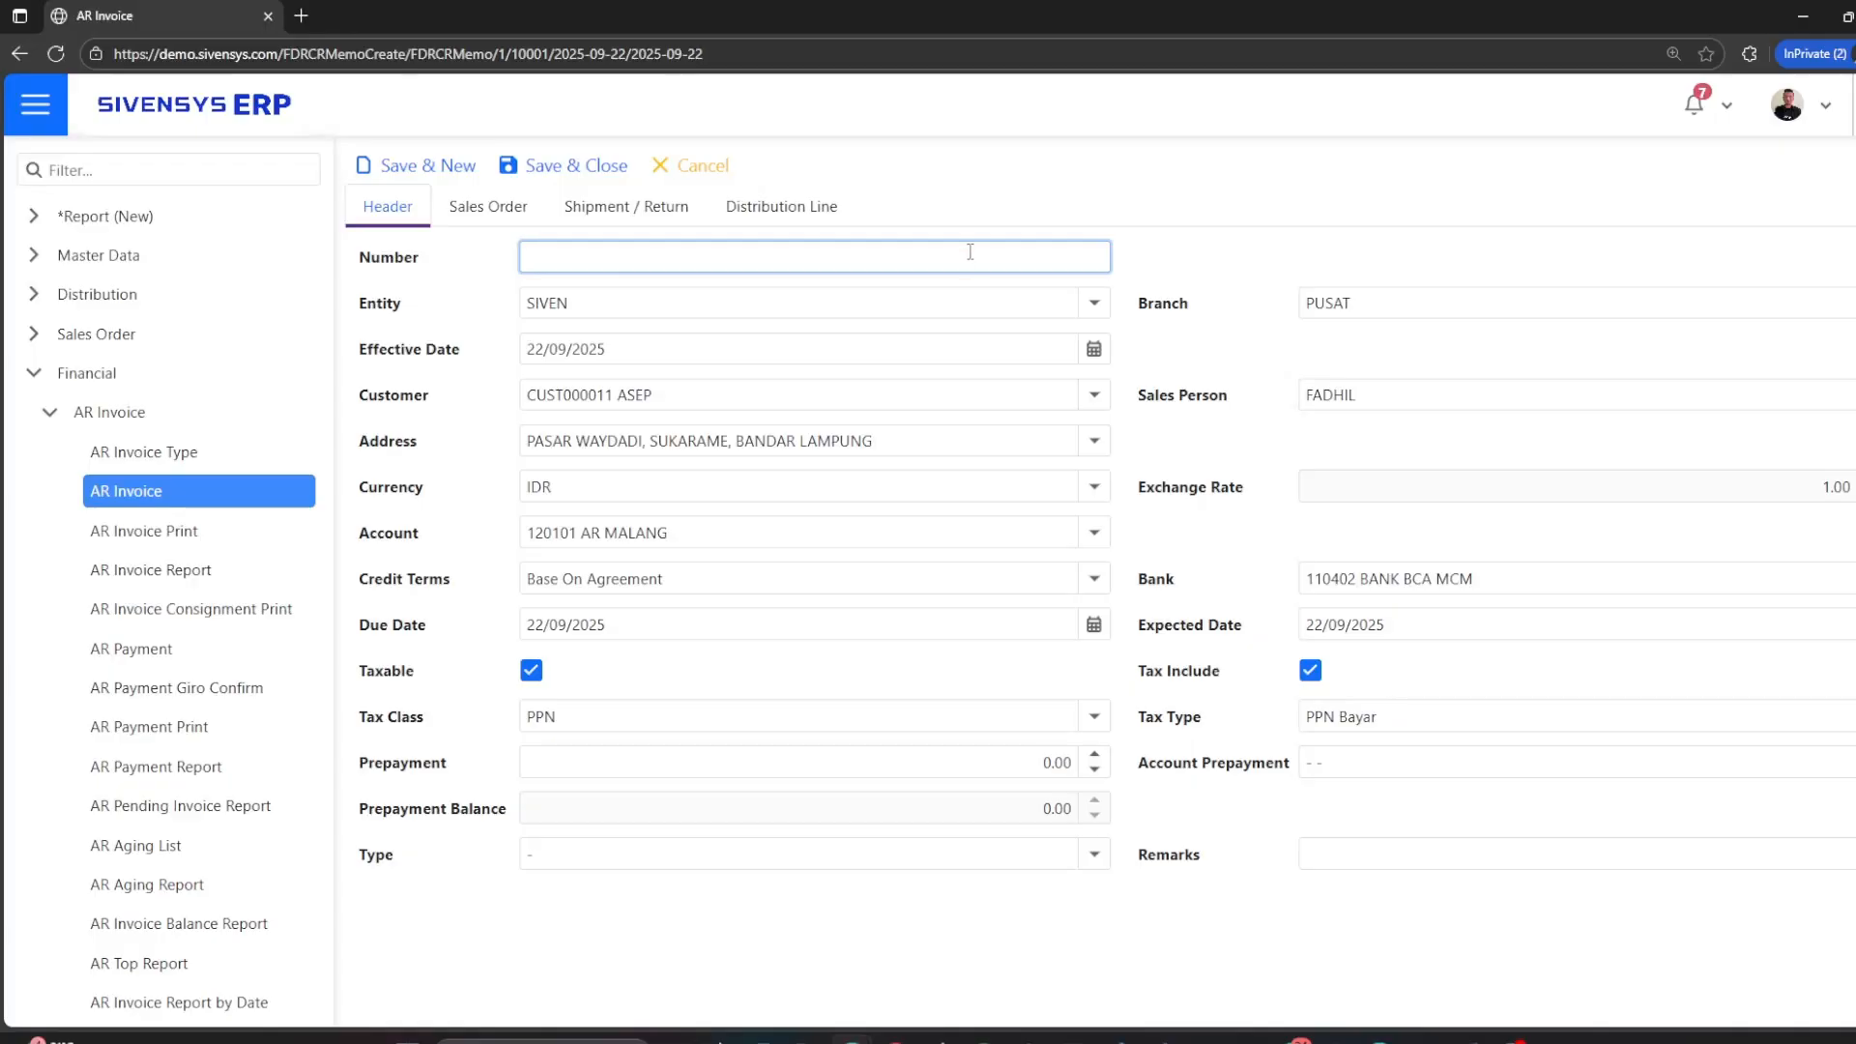
pyautogui.click(780, 303)
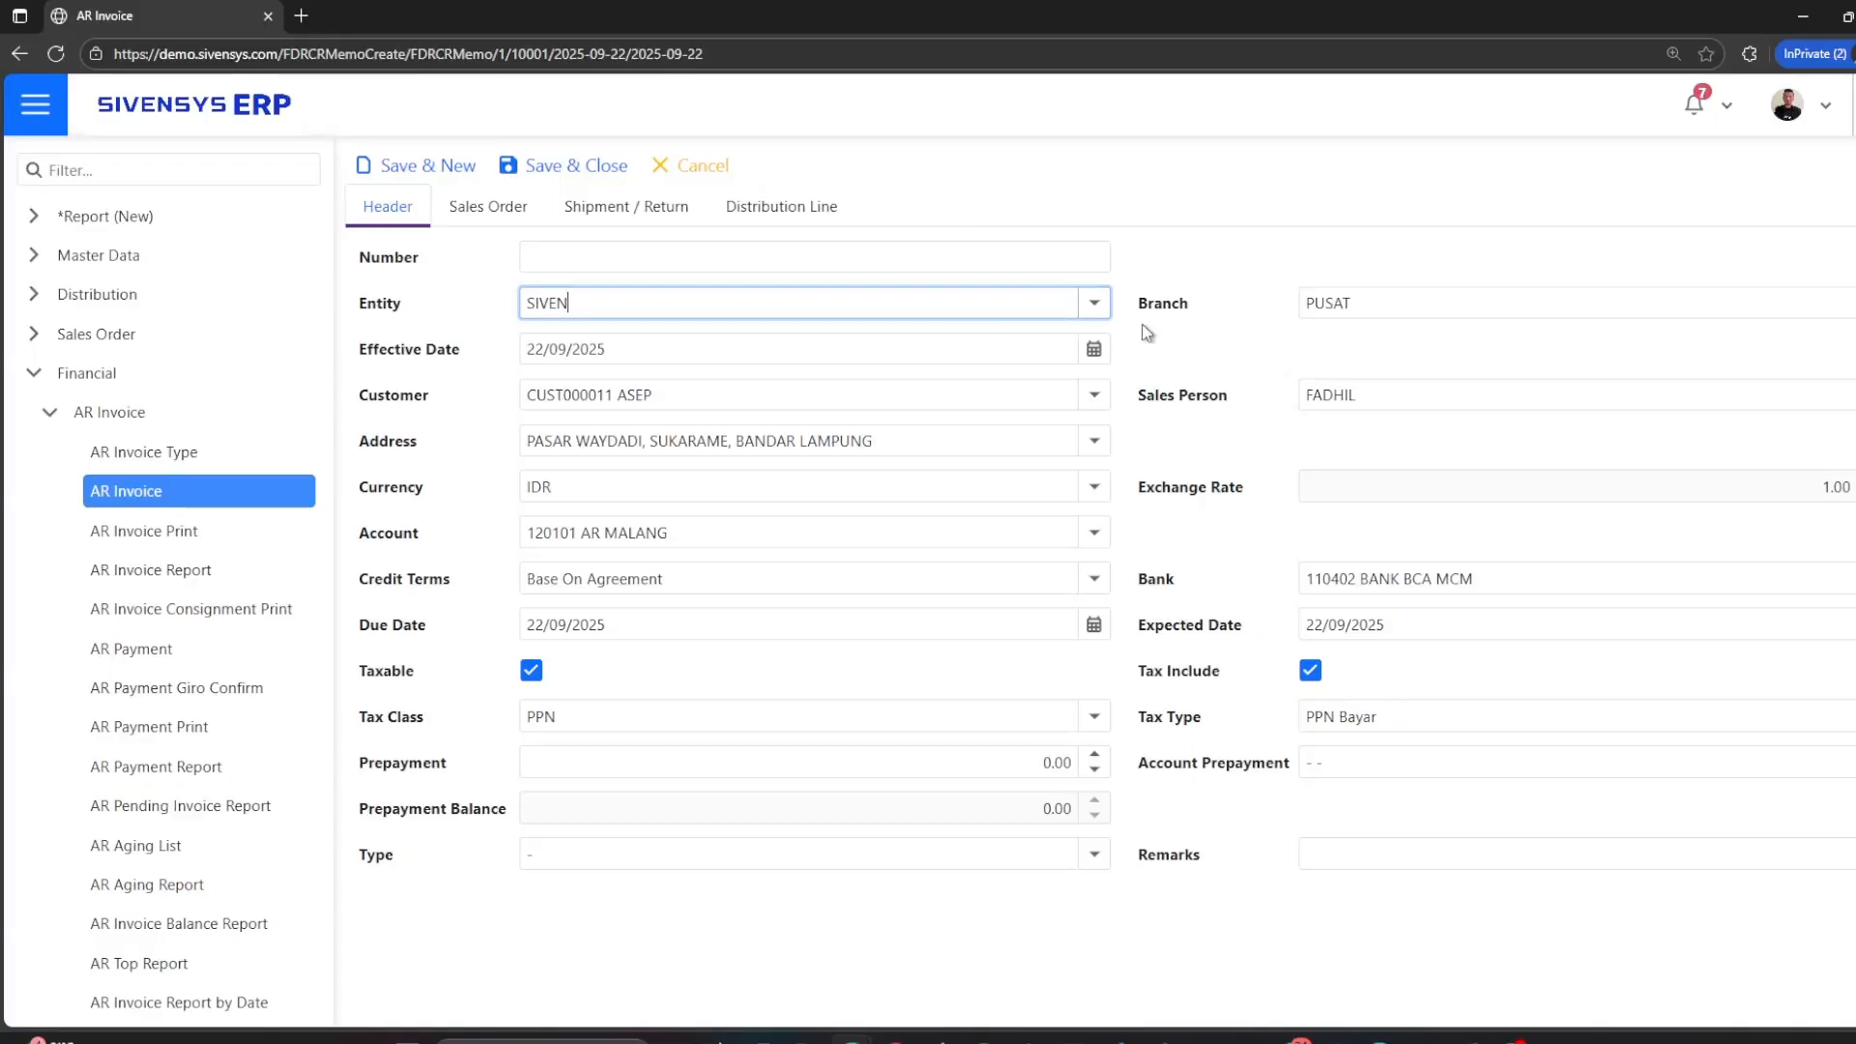
pyautogui.click(1426, 307)
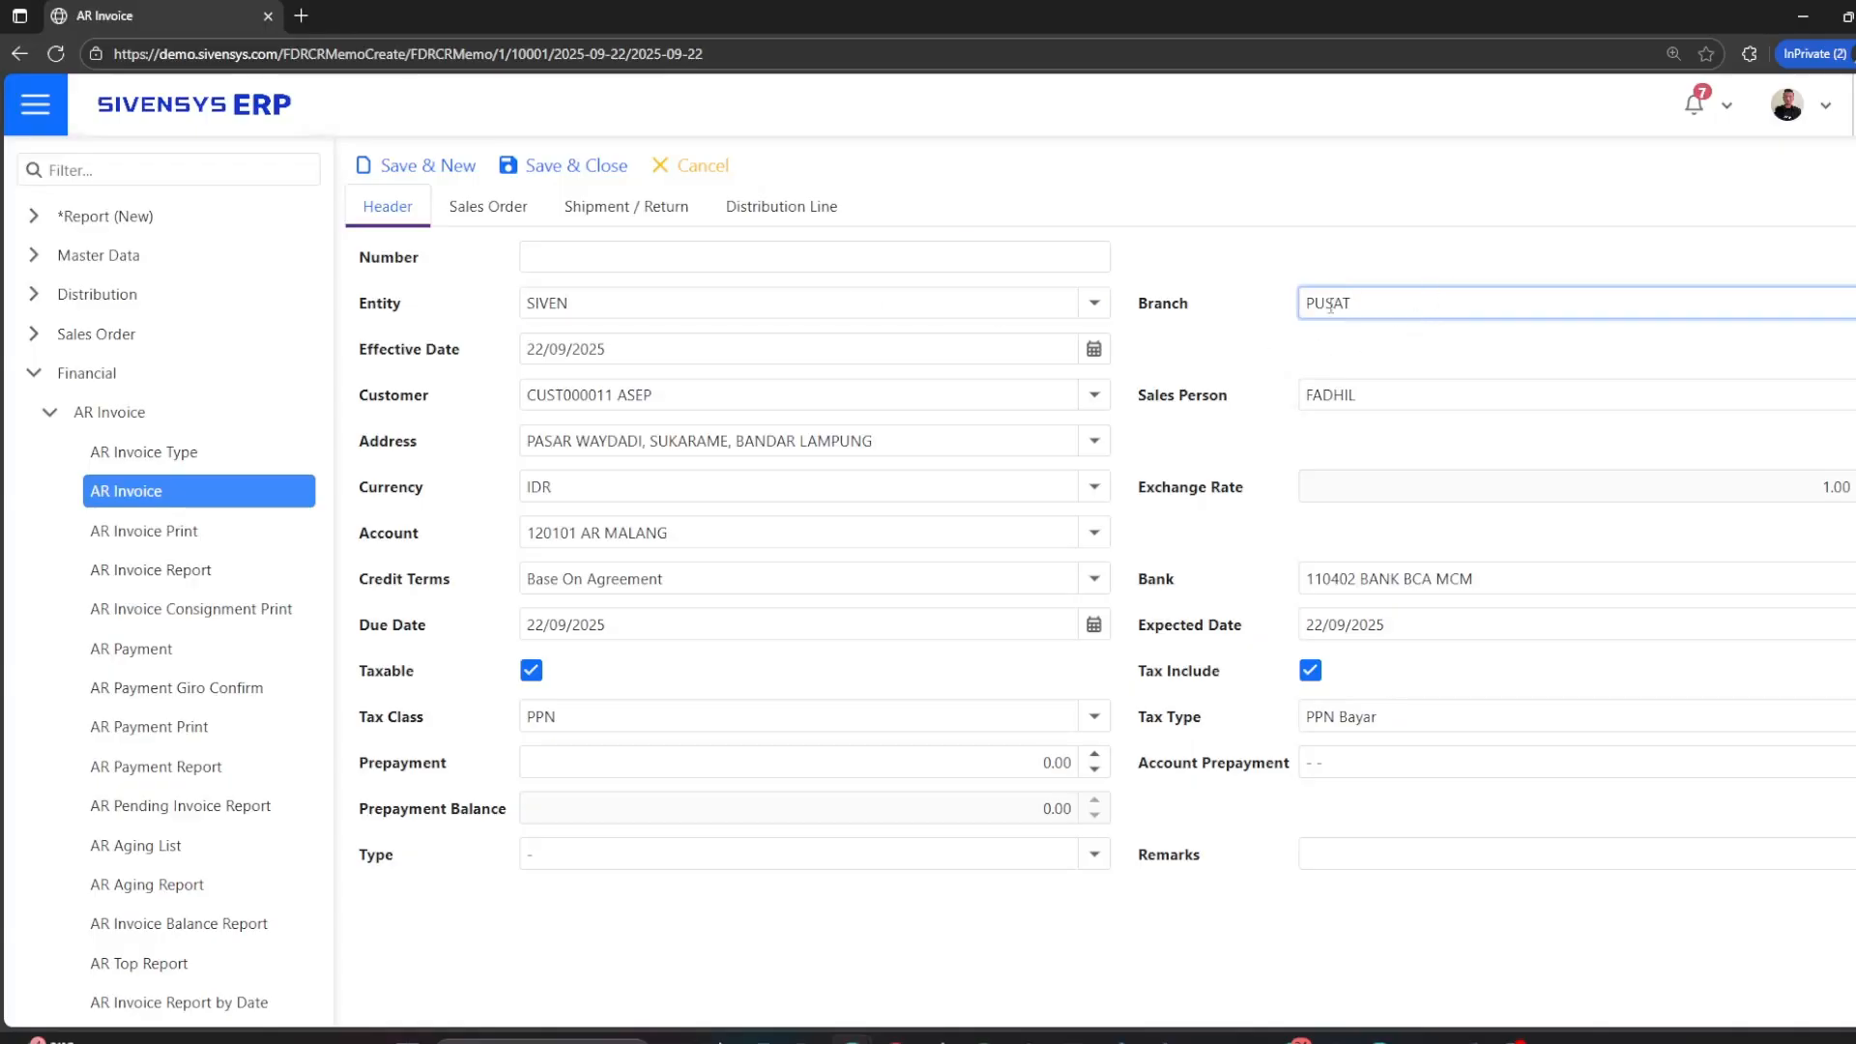
pyautogui.click(699, 350)
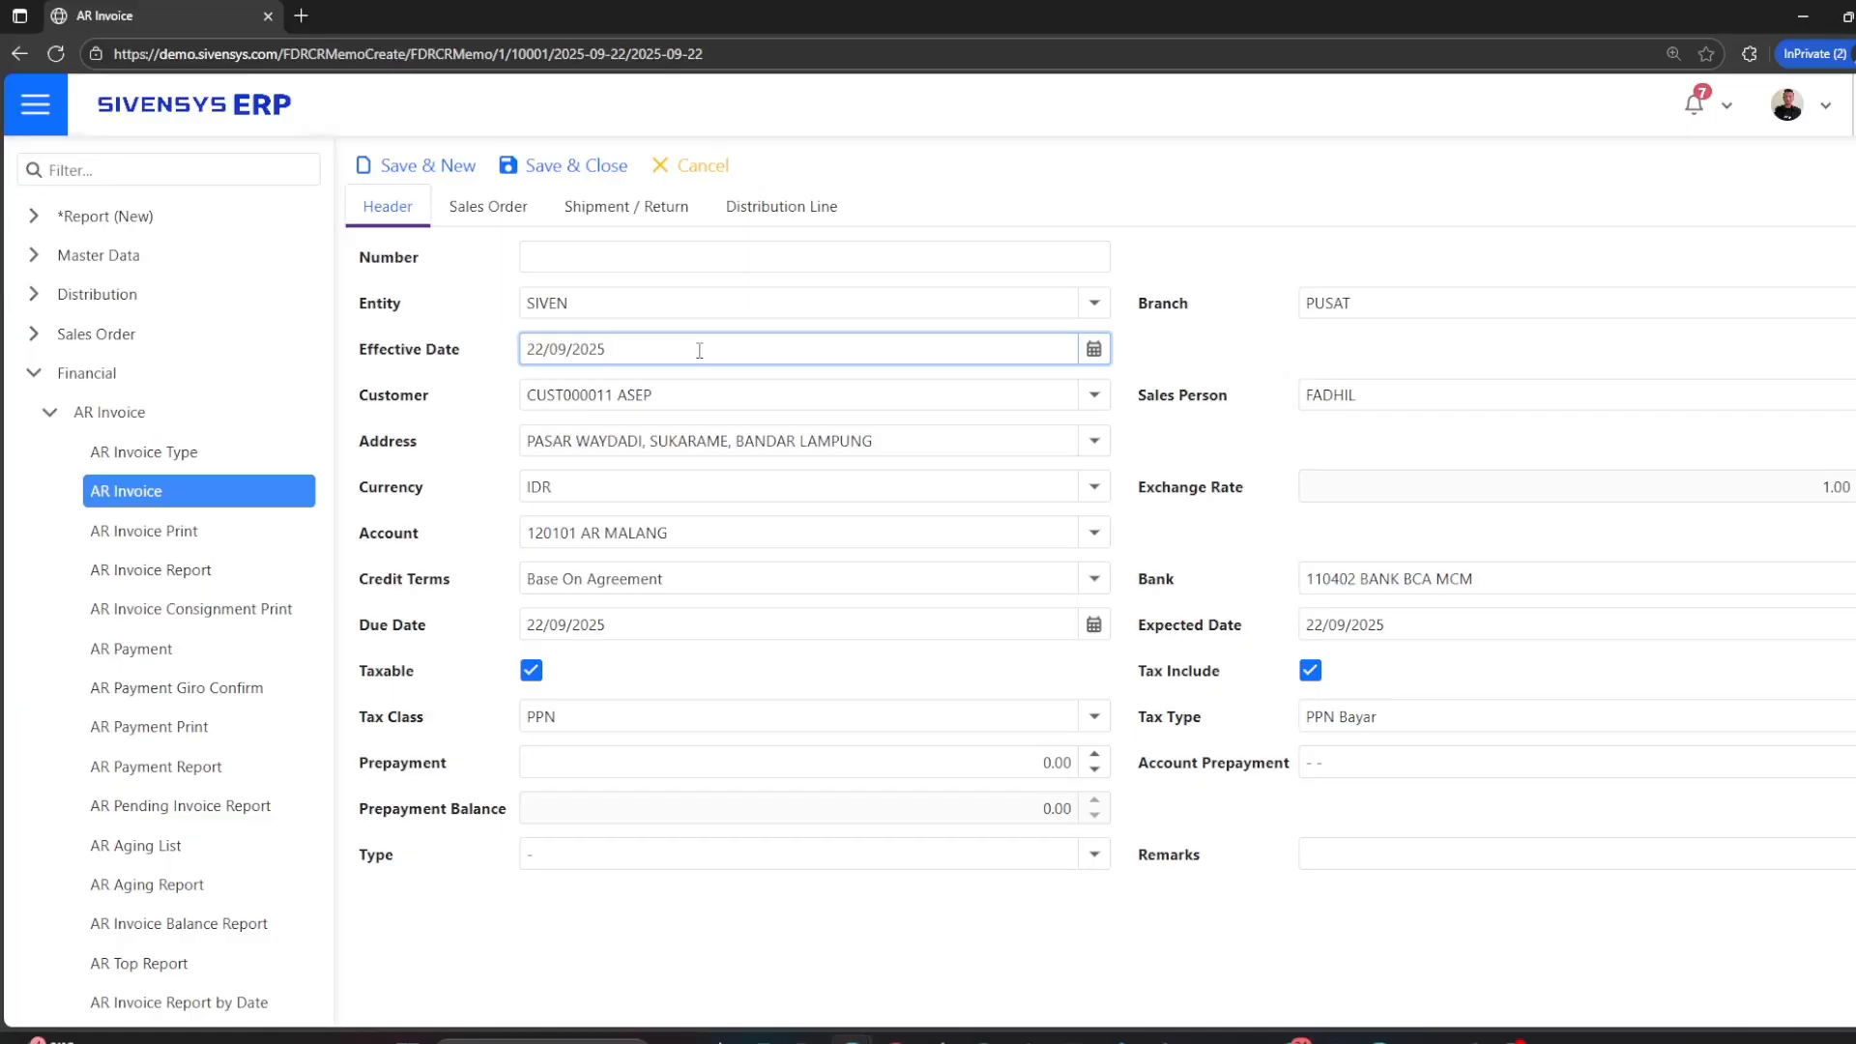
pyautogui.click(672, 631)
pyautogui.click(1521, 634)
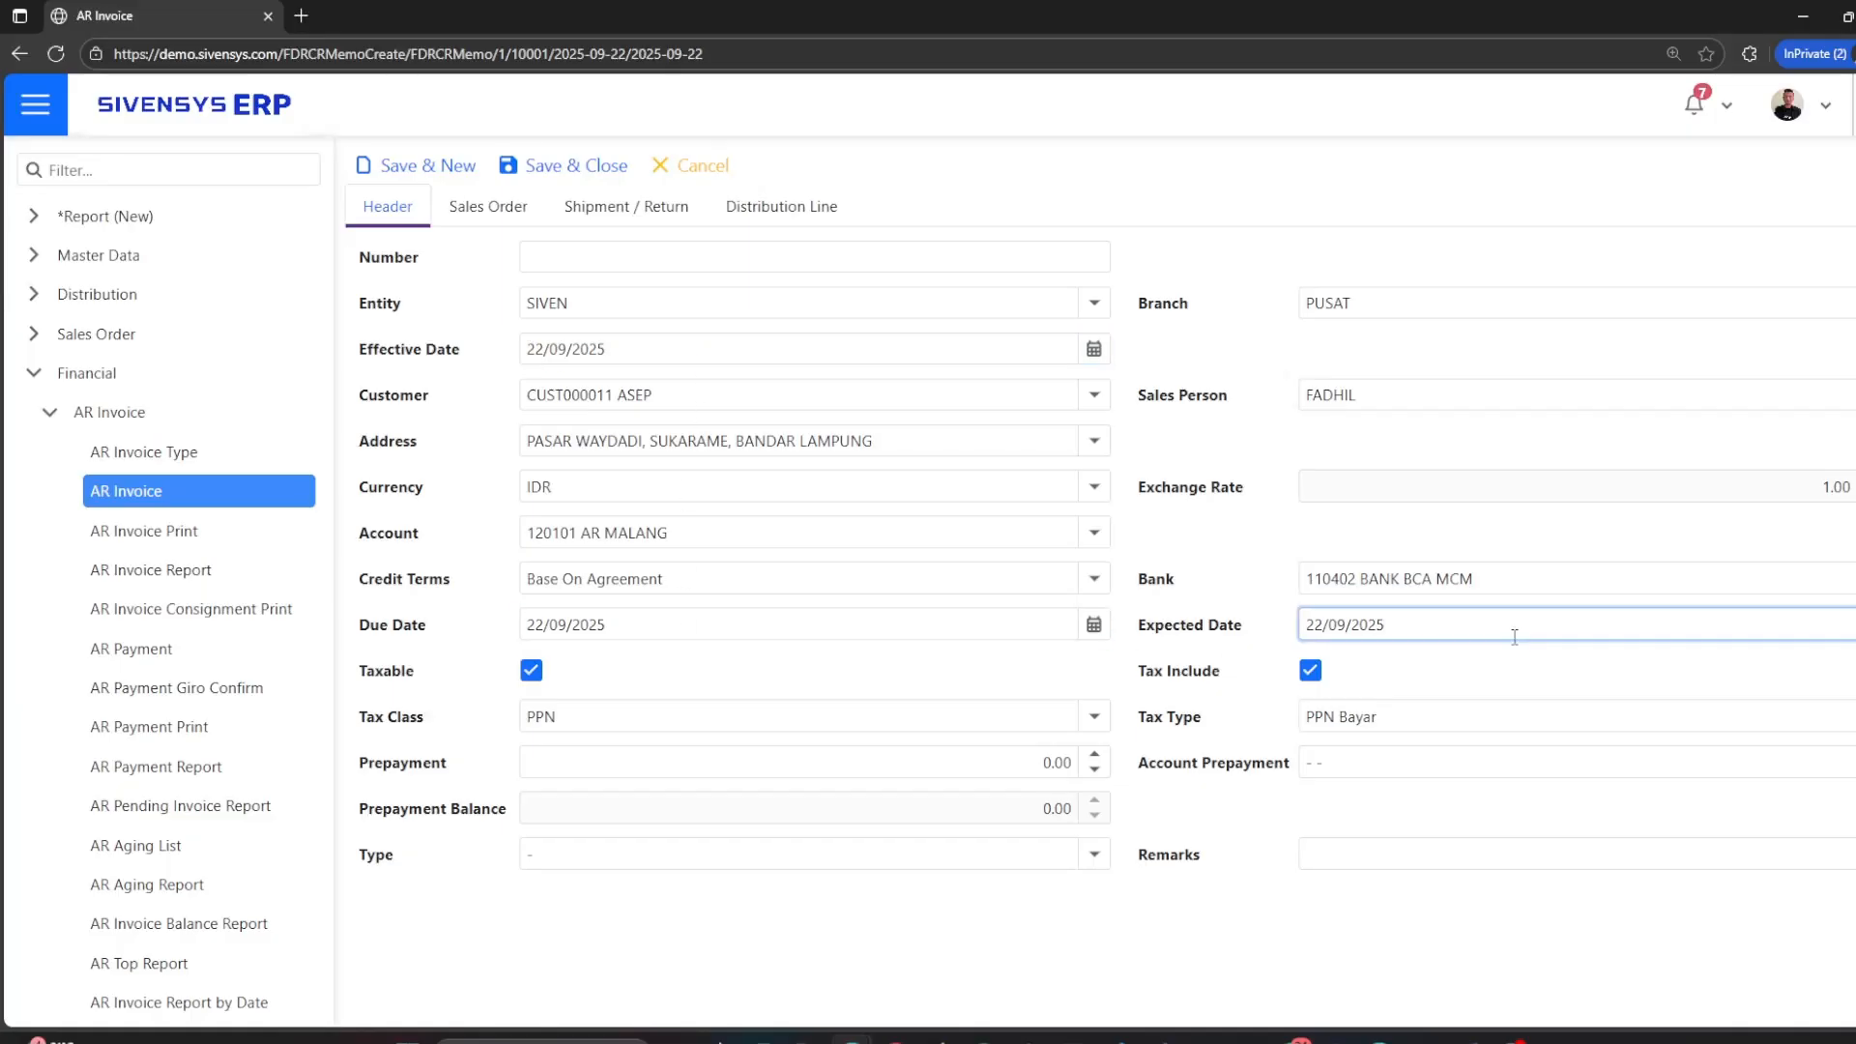
pyautogui.click(739, 583)
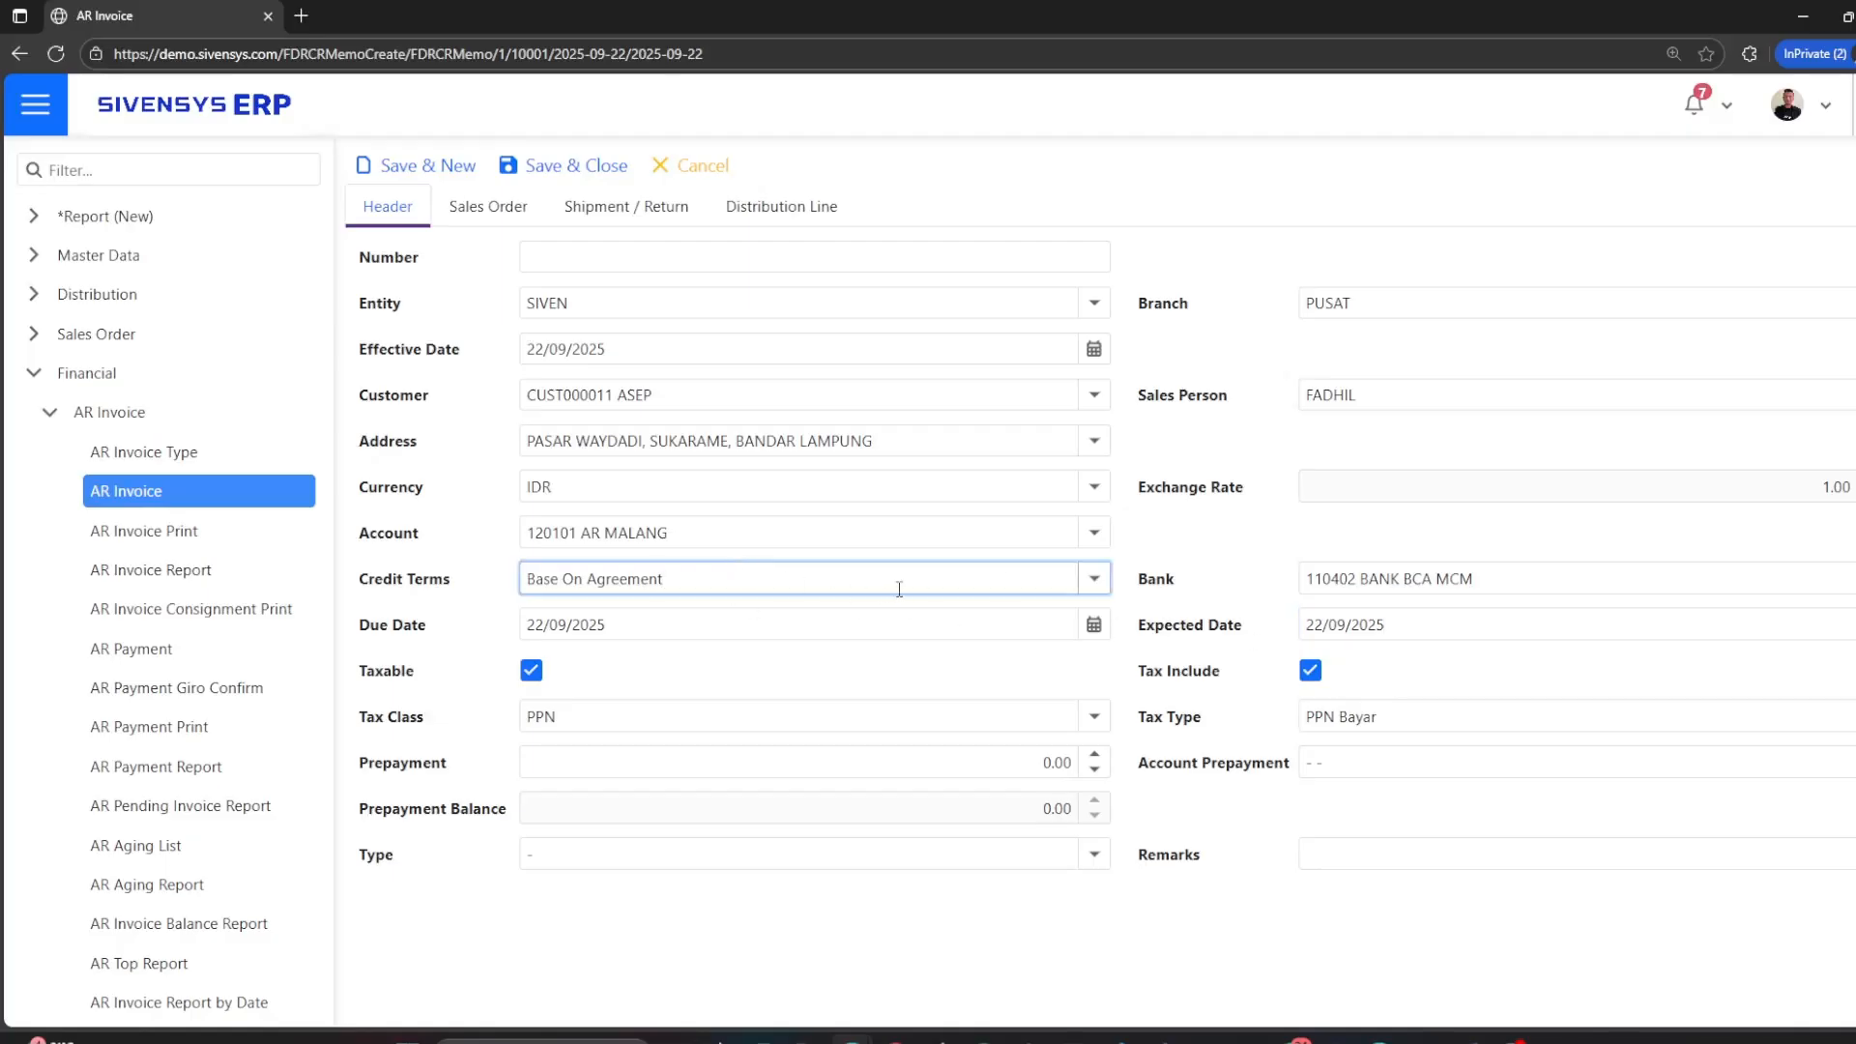
pyautogui.click(1096, 580)
pyautogui.scroll(3, 1086, 651)
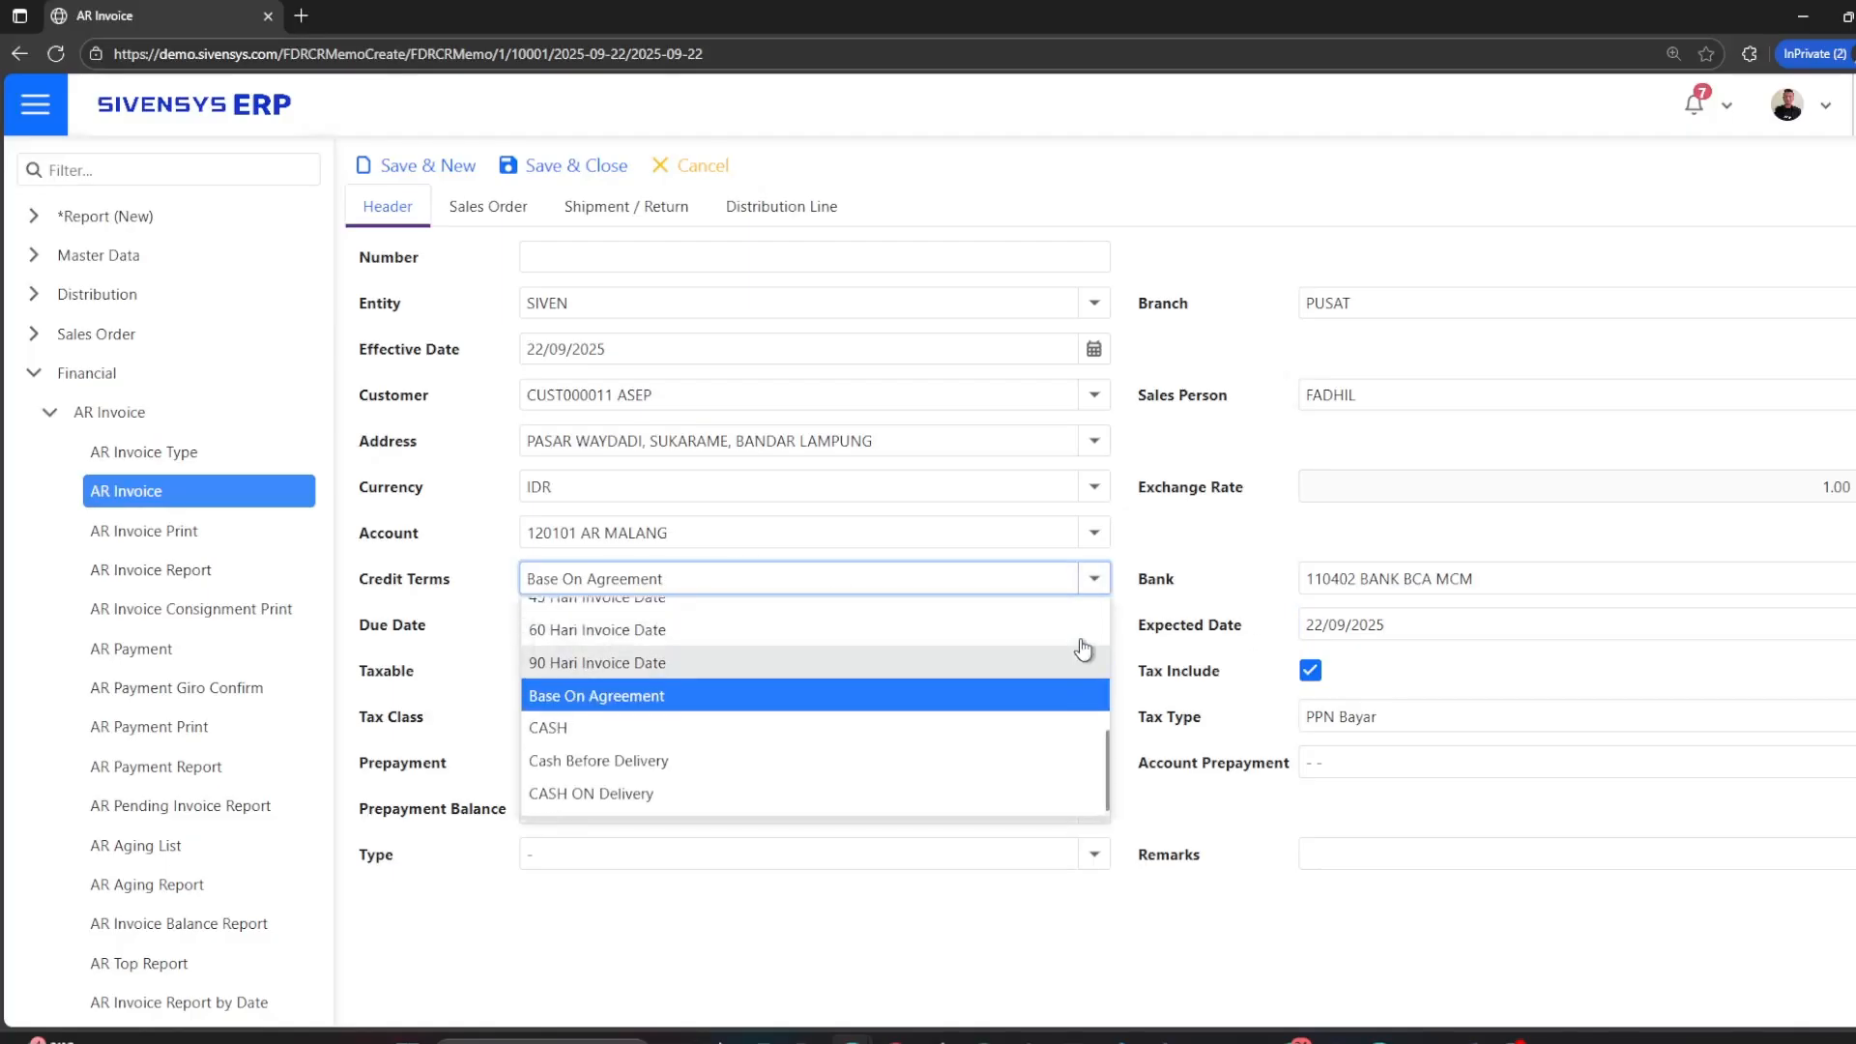
pyautogui.click(1199, 564)
# Review the header's customer, sales person, address, currency, exchange rate, account and bank fields
pyautogui.click(682, 402)
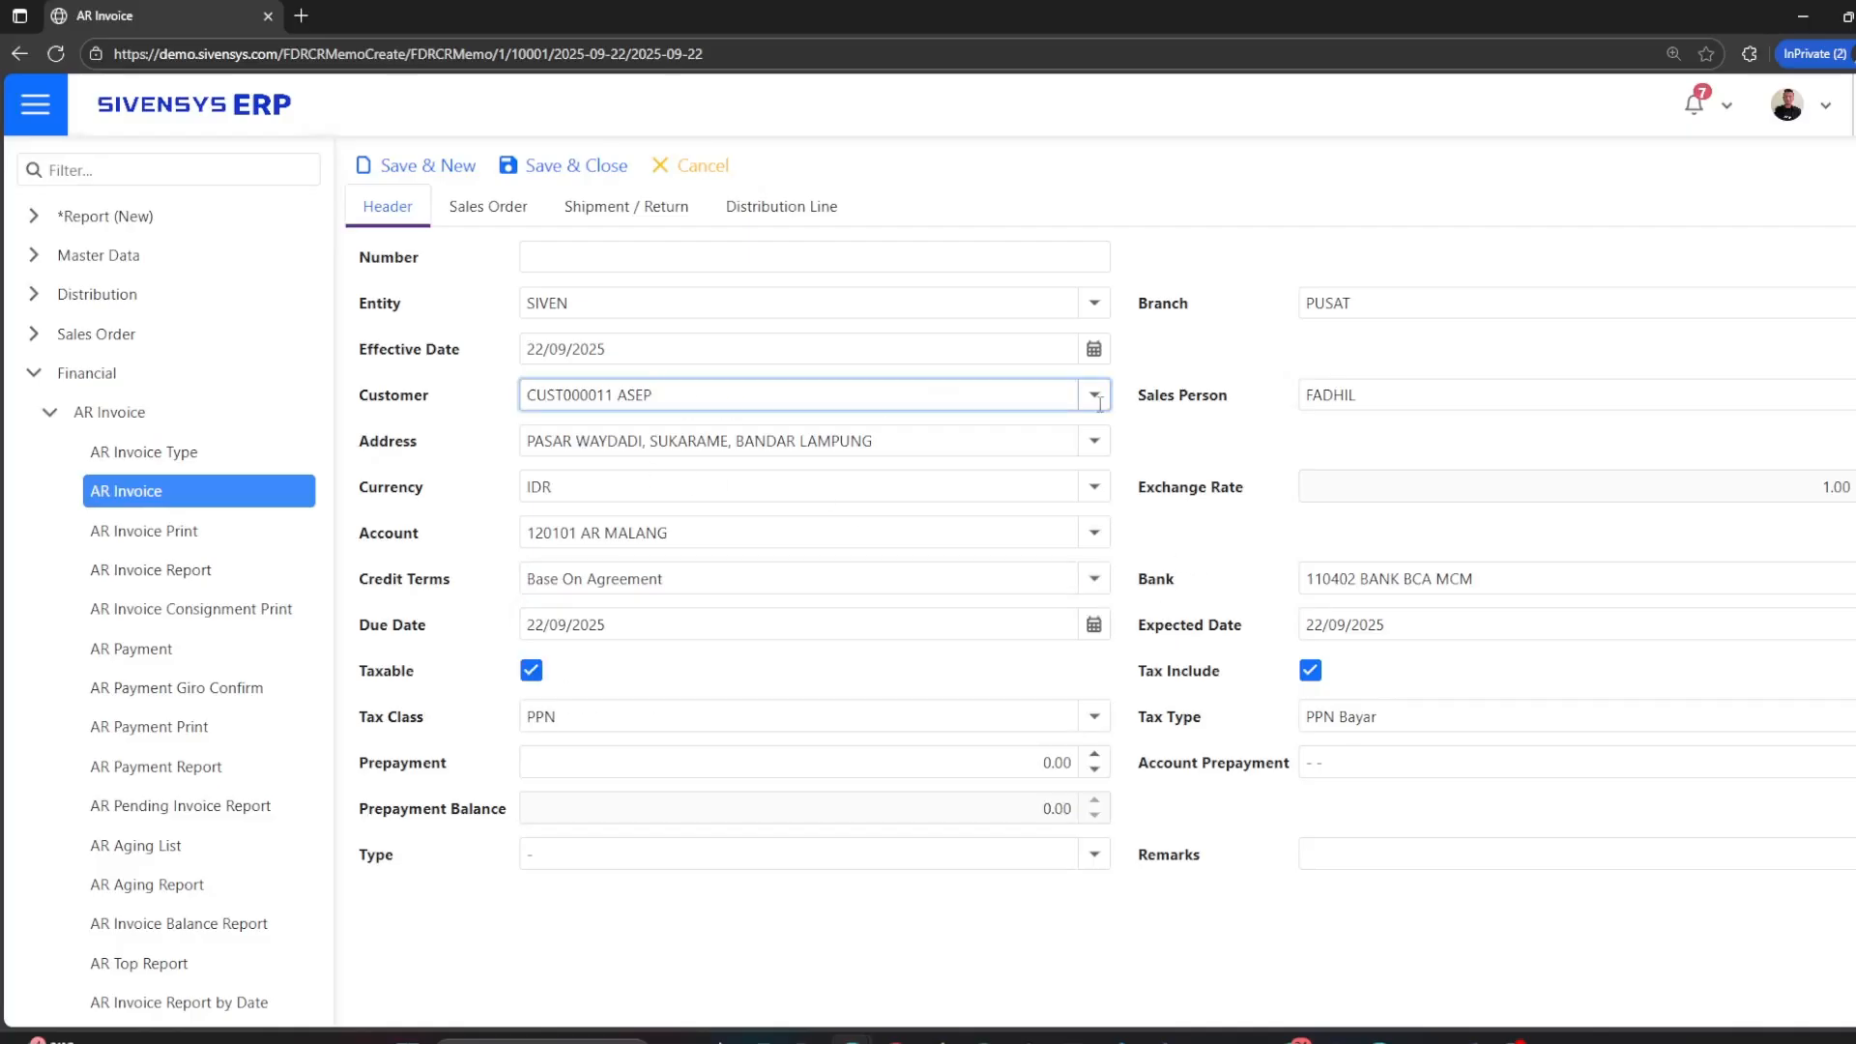
pyautogui.click(1314, 412)
pyautogui.click(926, 441)
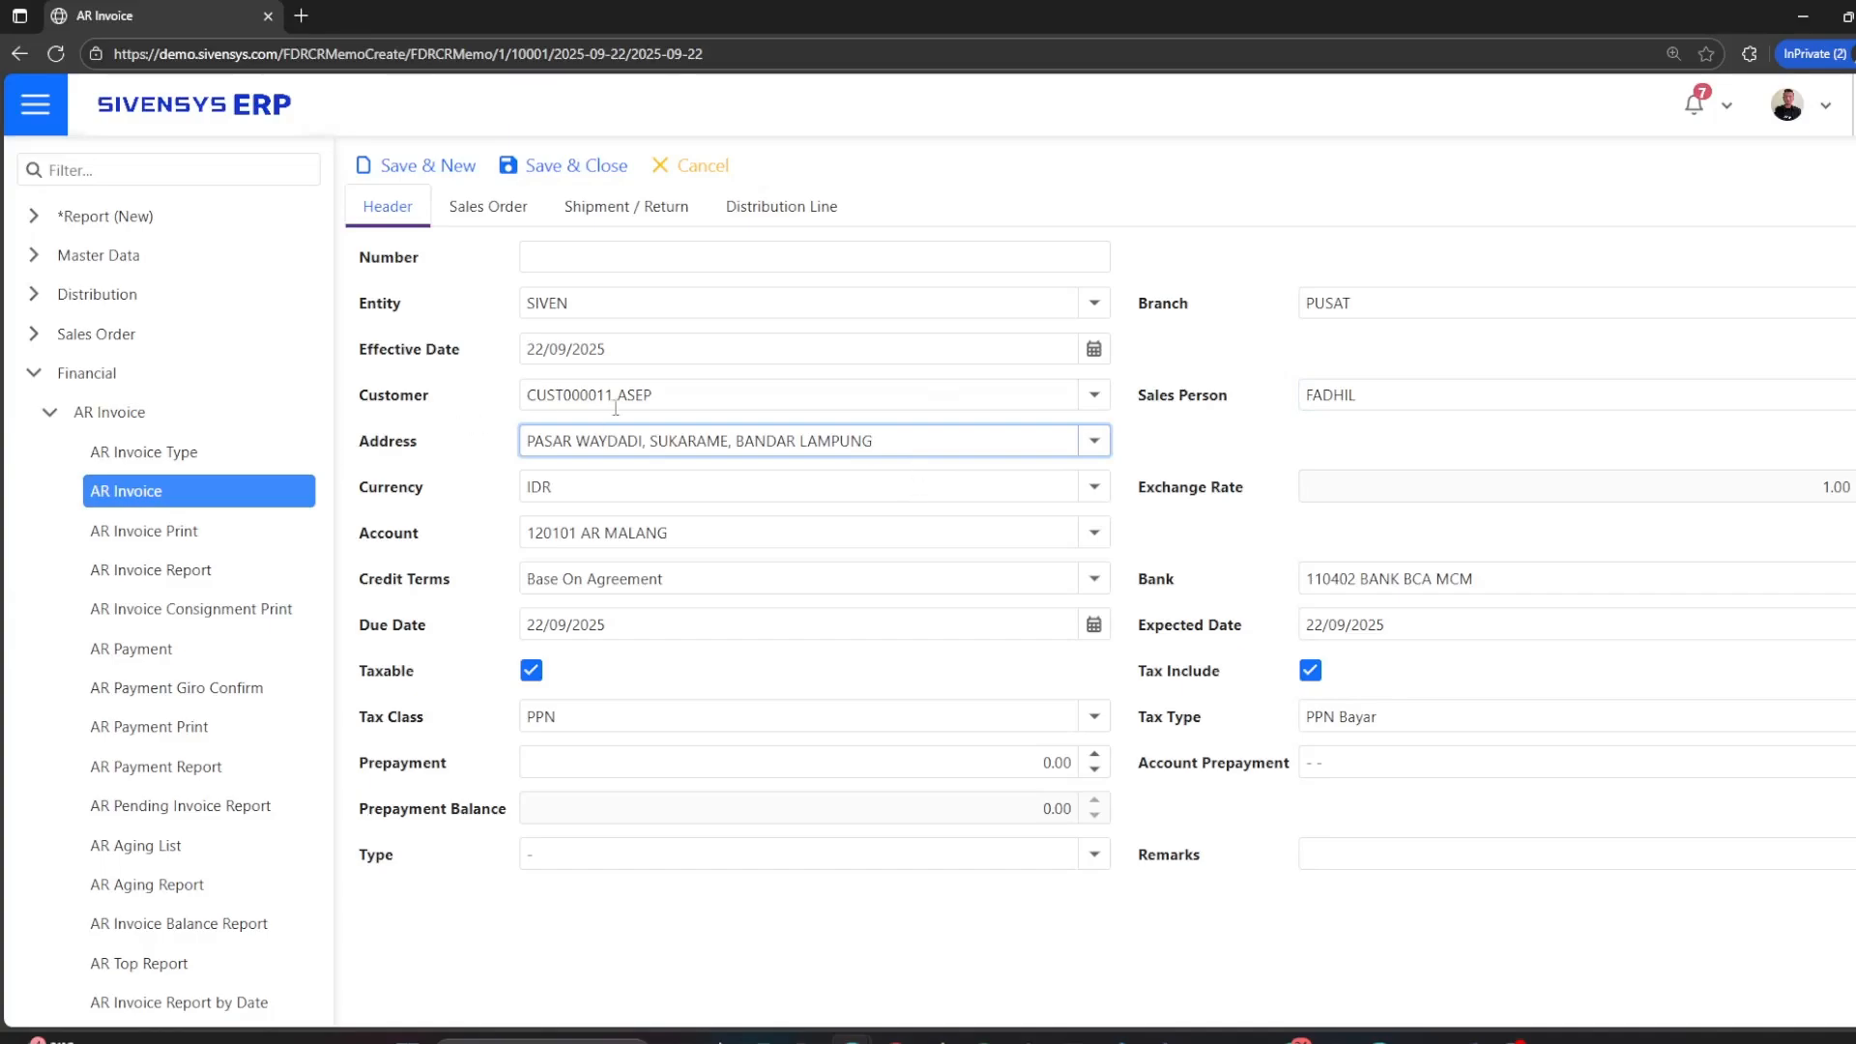
pyautogui.click(629, 482)
pyautogui.click(1339, 493)
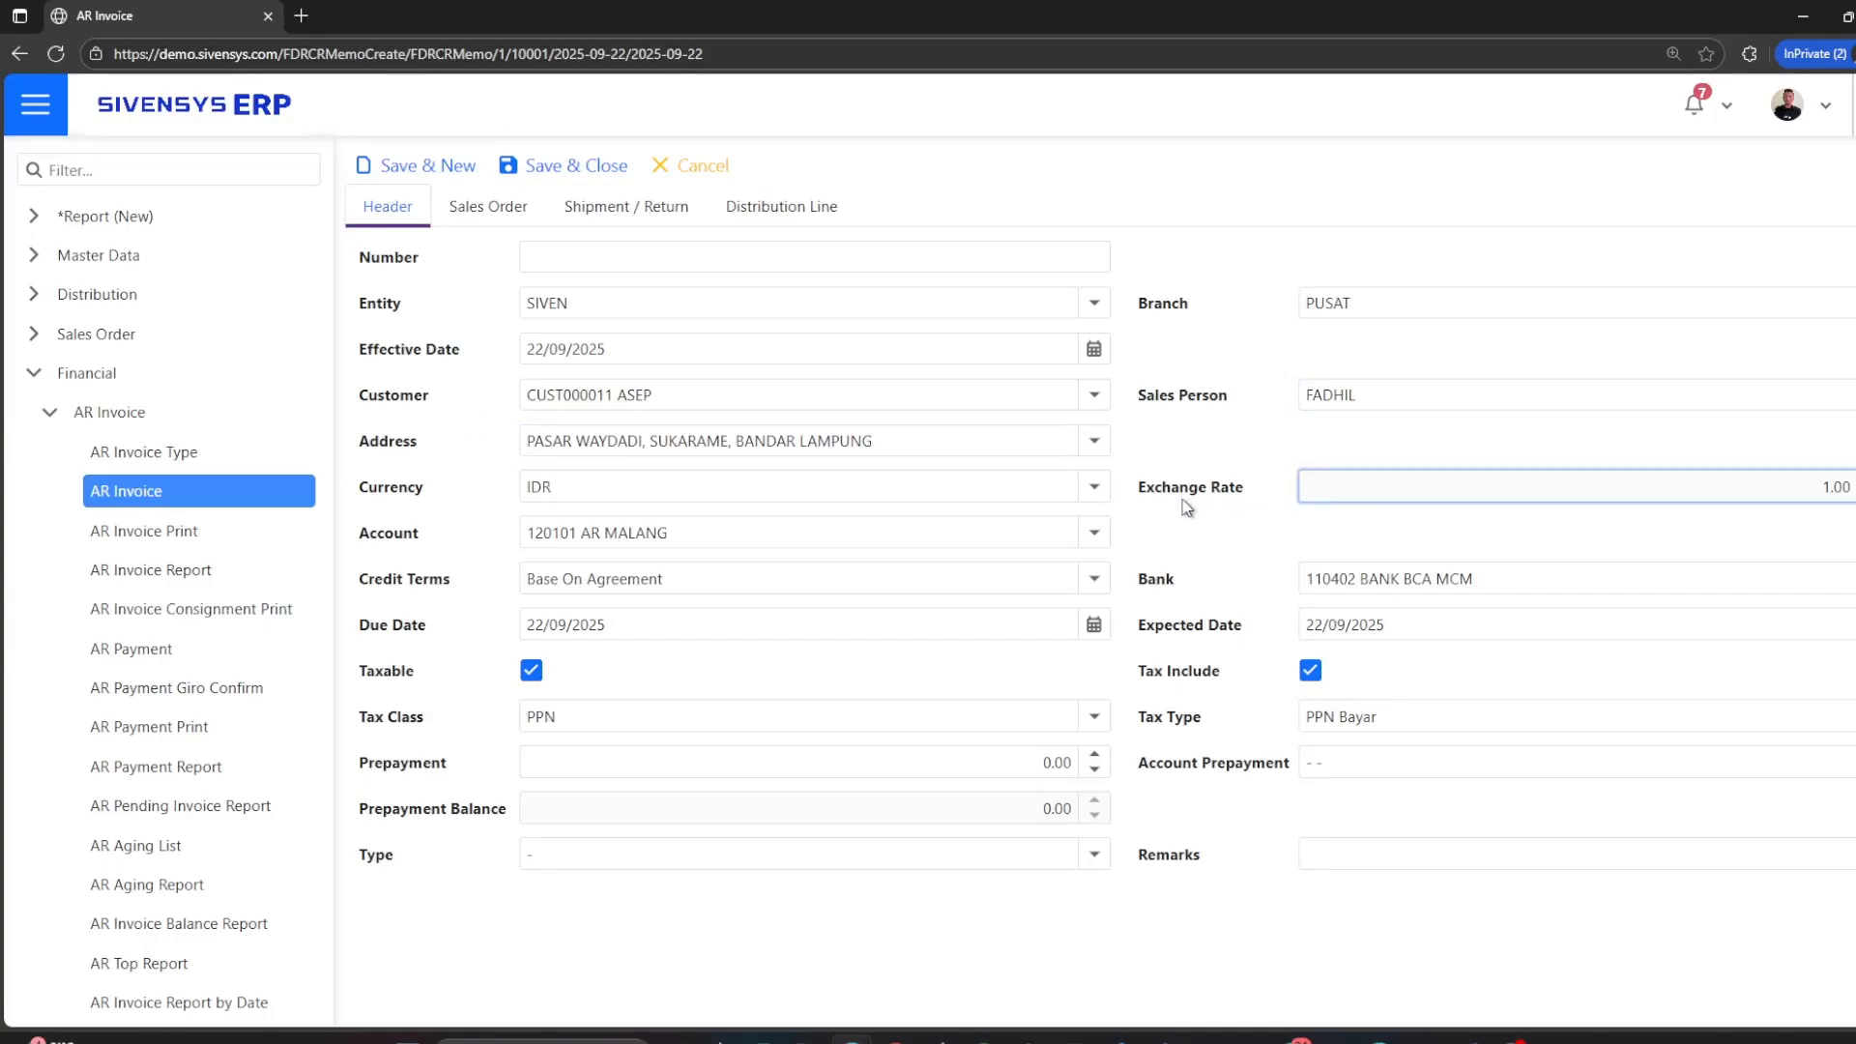
pyautogui.click(1054, 492)
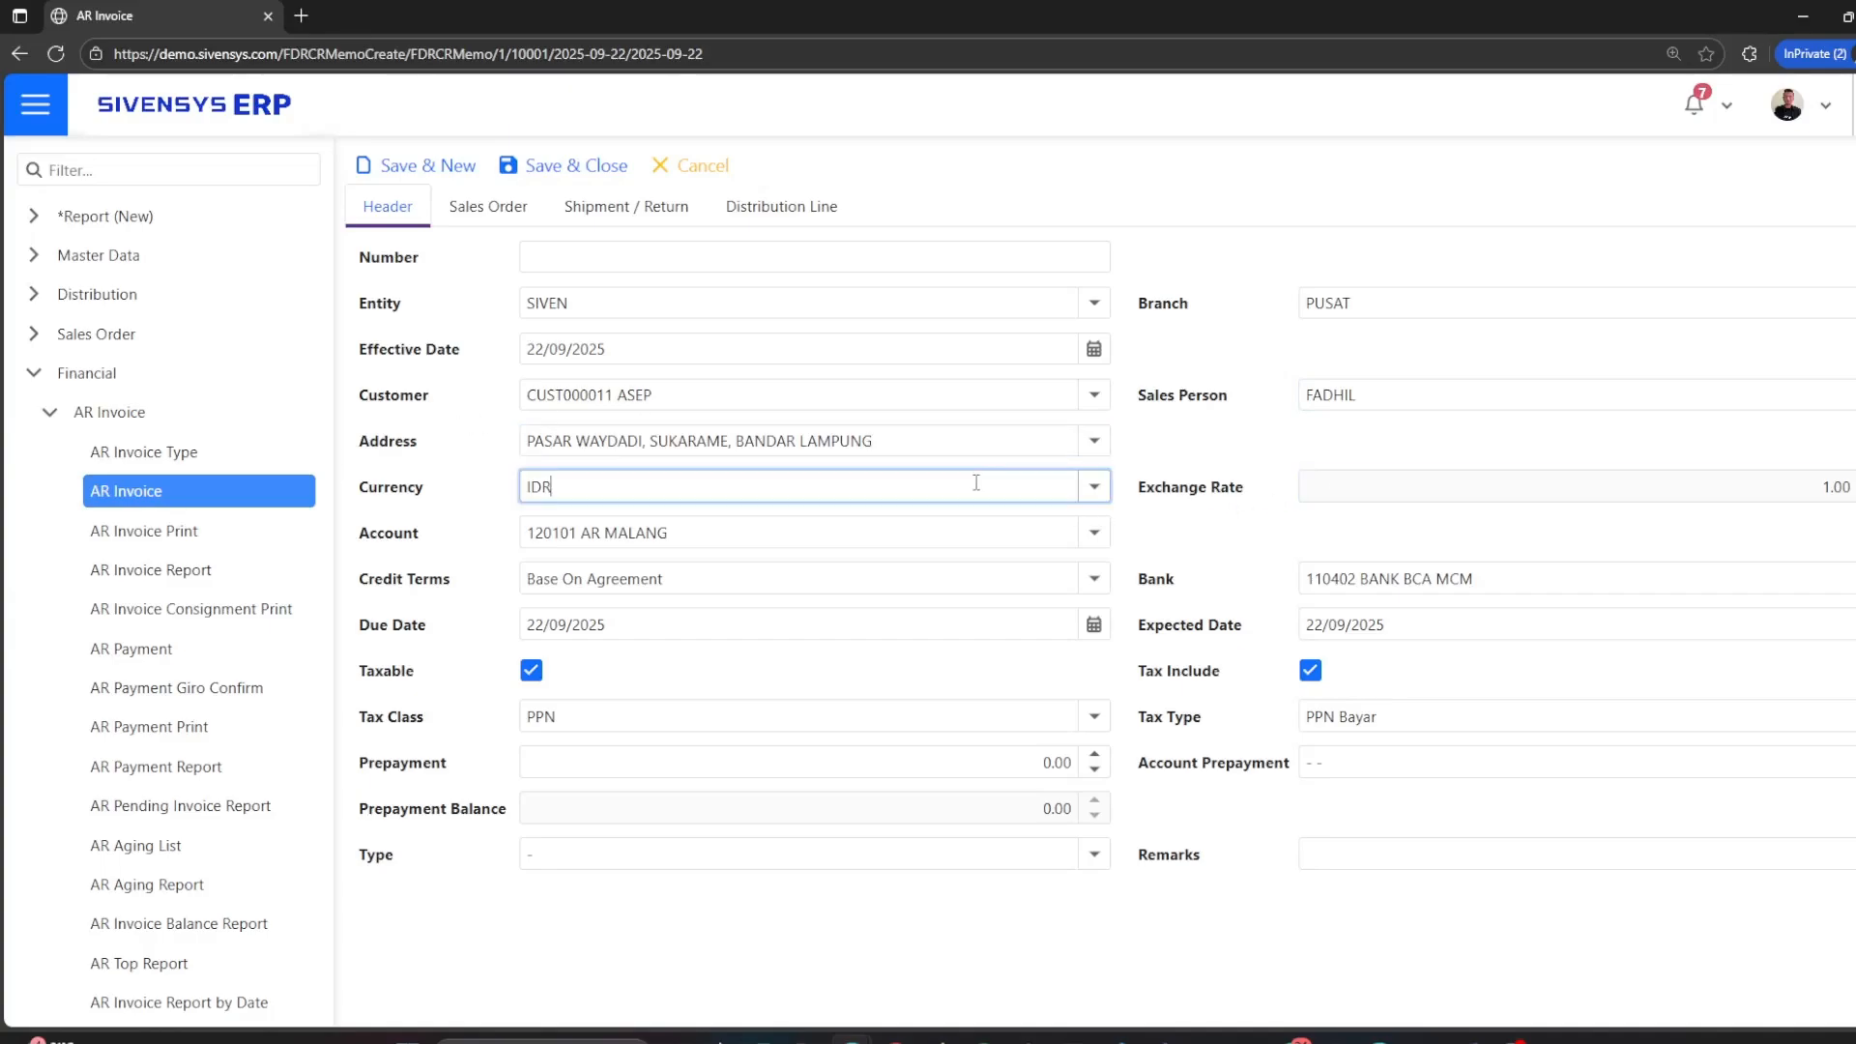
pyautogui.click(875, 528)
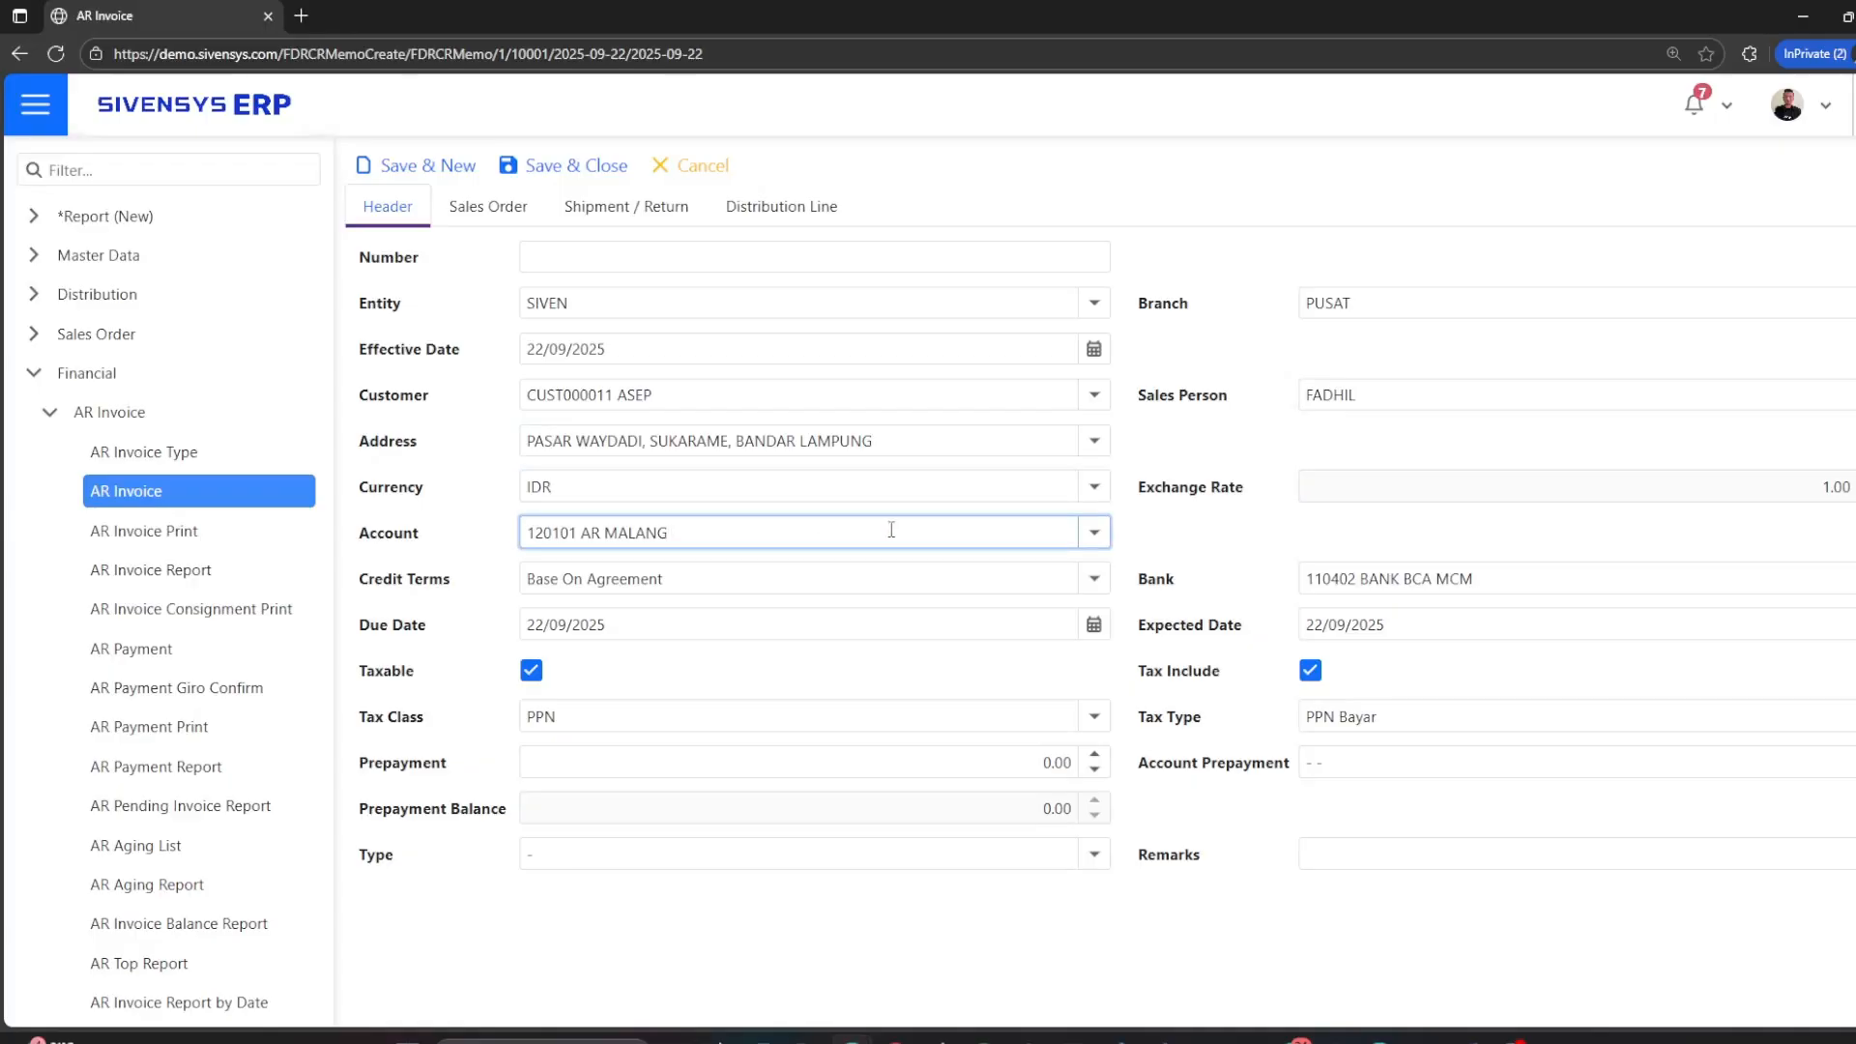
pyautogui.click(1544, 580)
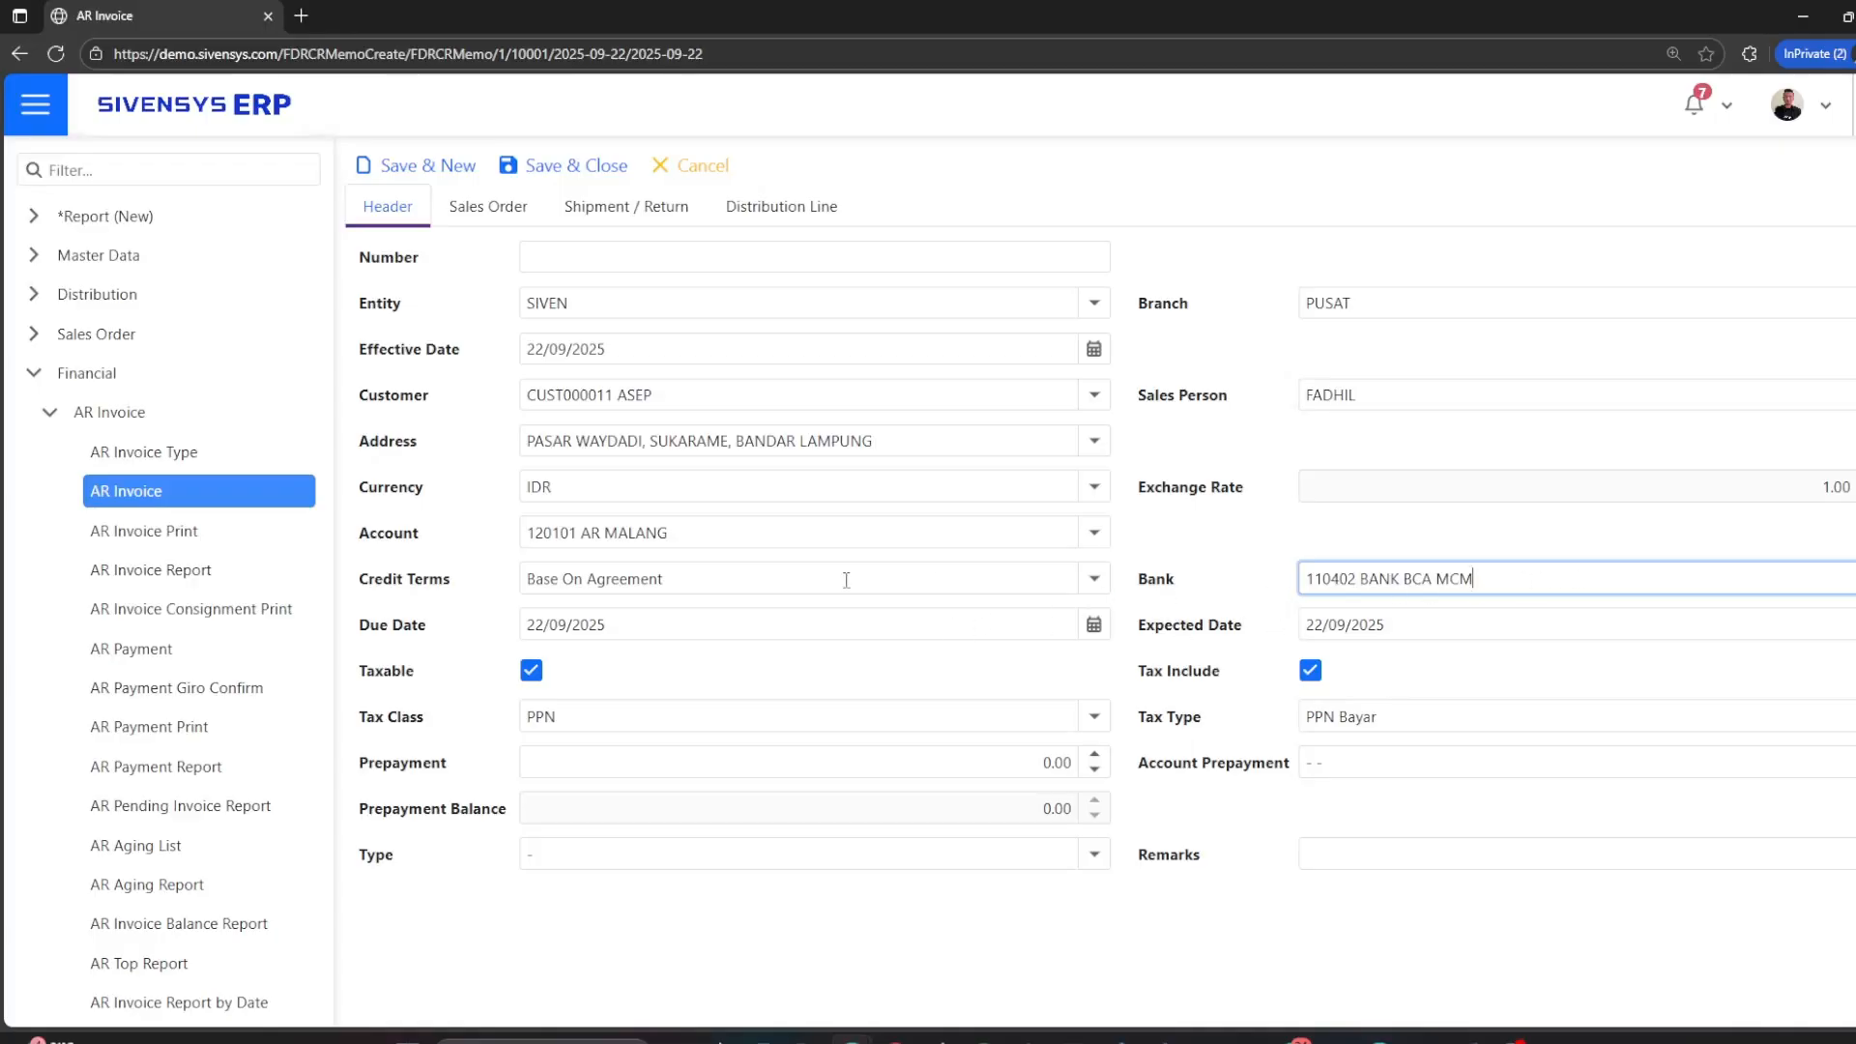
# Review the header's credit terms, due and expected dates, tax settings, prepayment fields, type and remarks
pyautogui.click(764, 578)
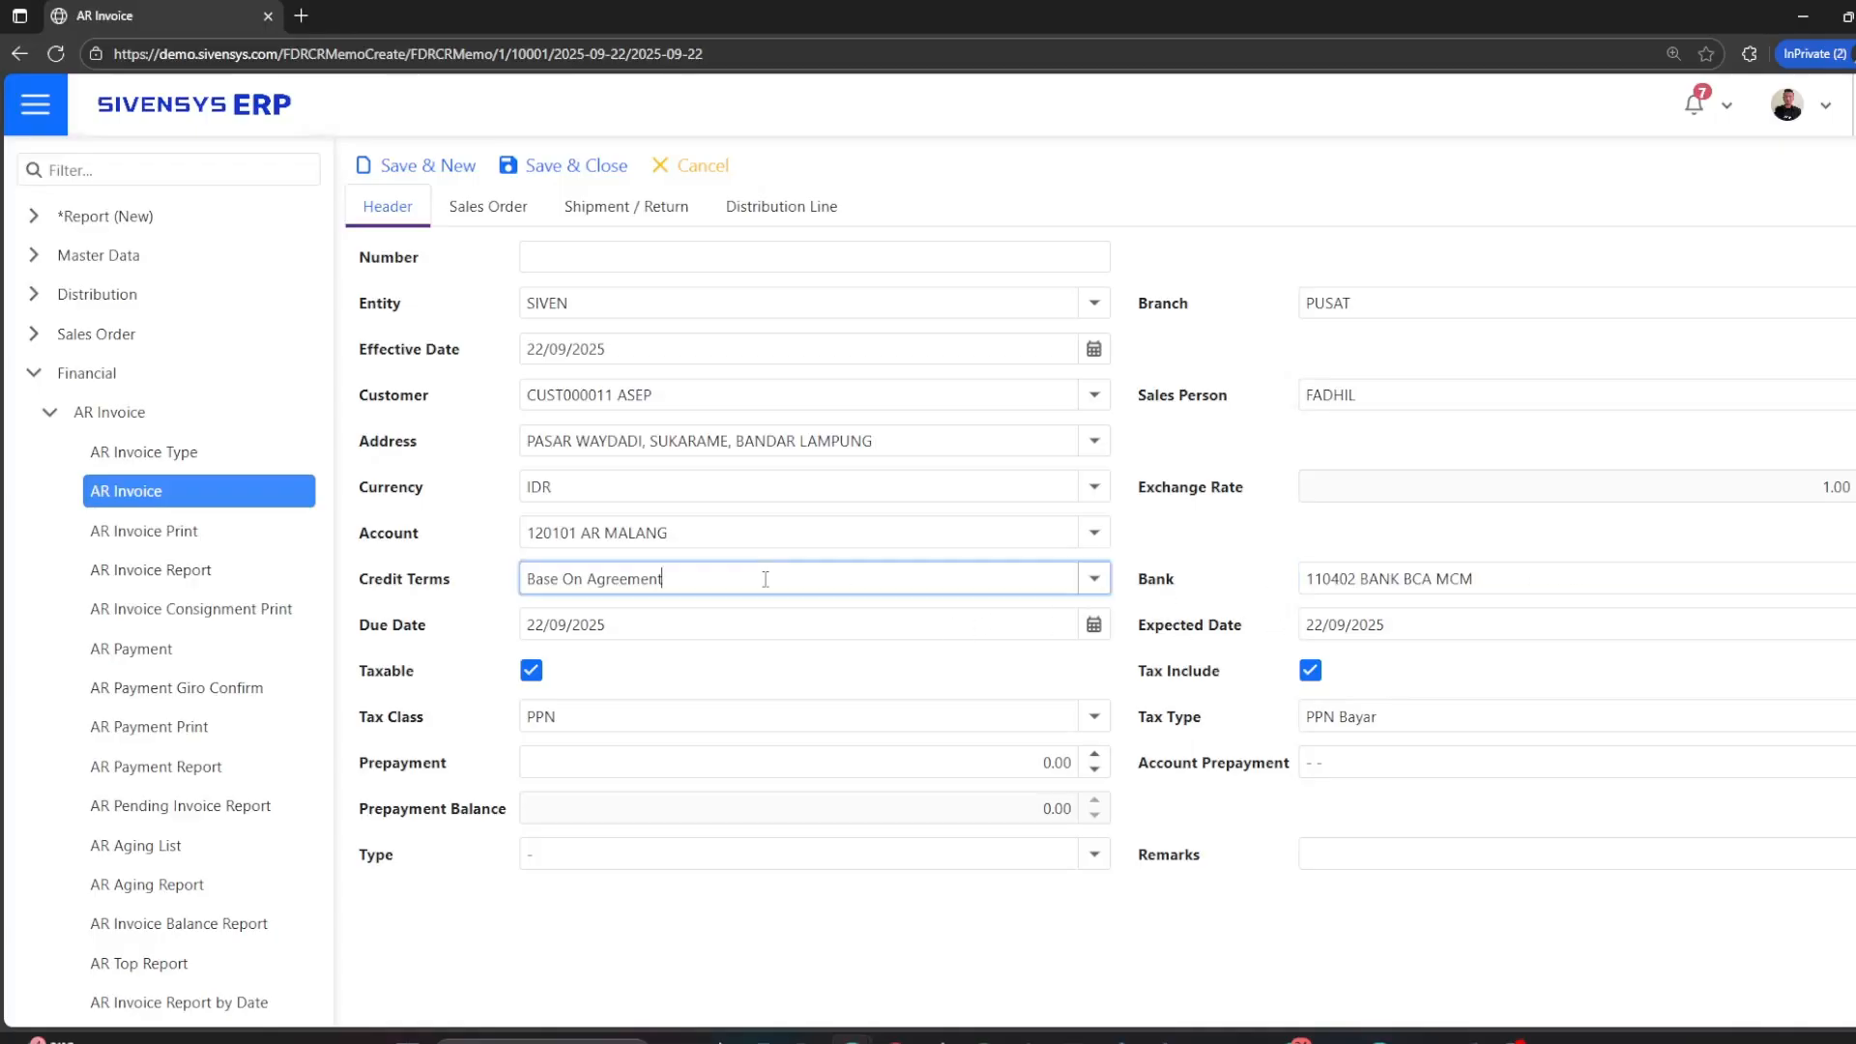
pyautogui.click(743, 628)
pyautogui.click(1481, 626)
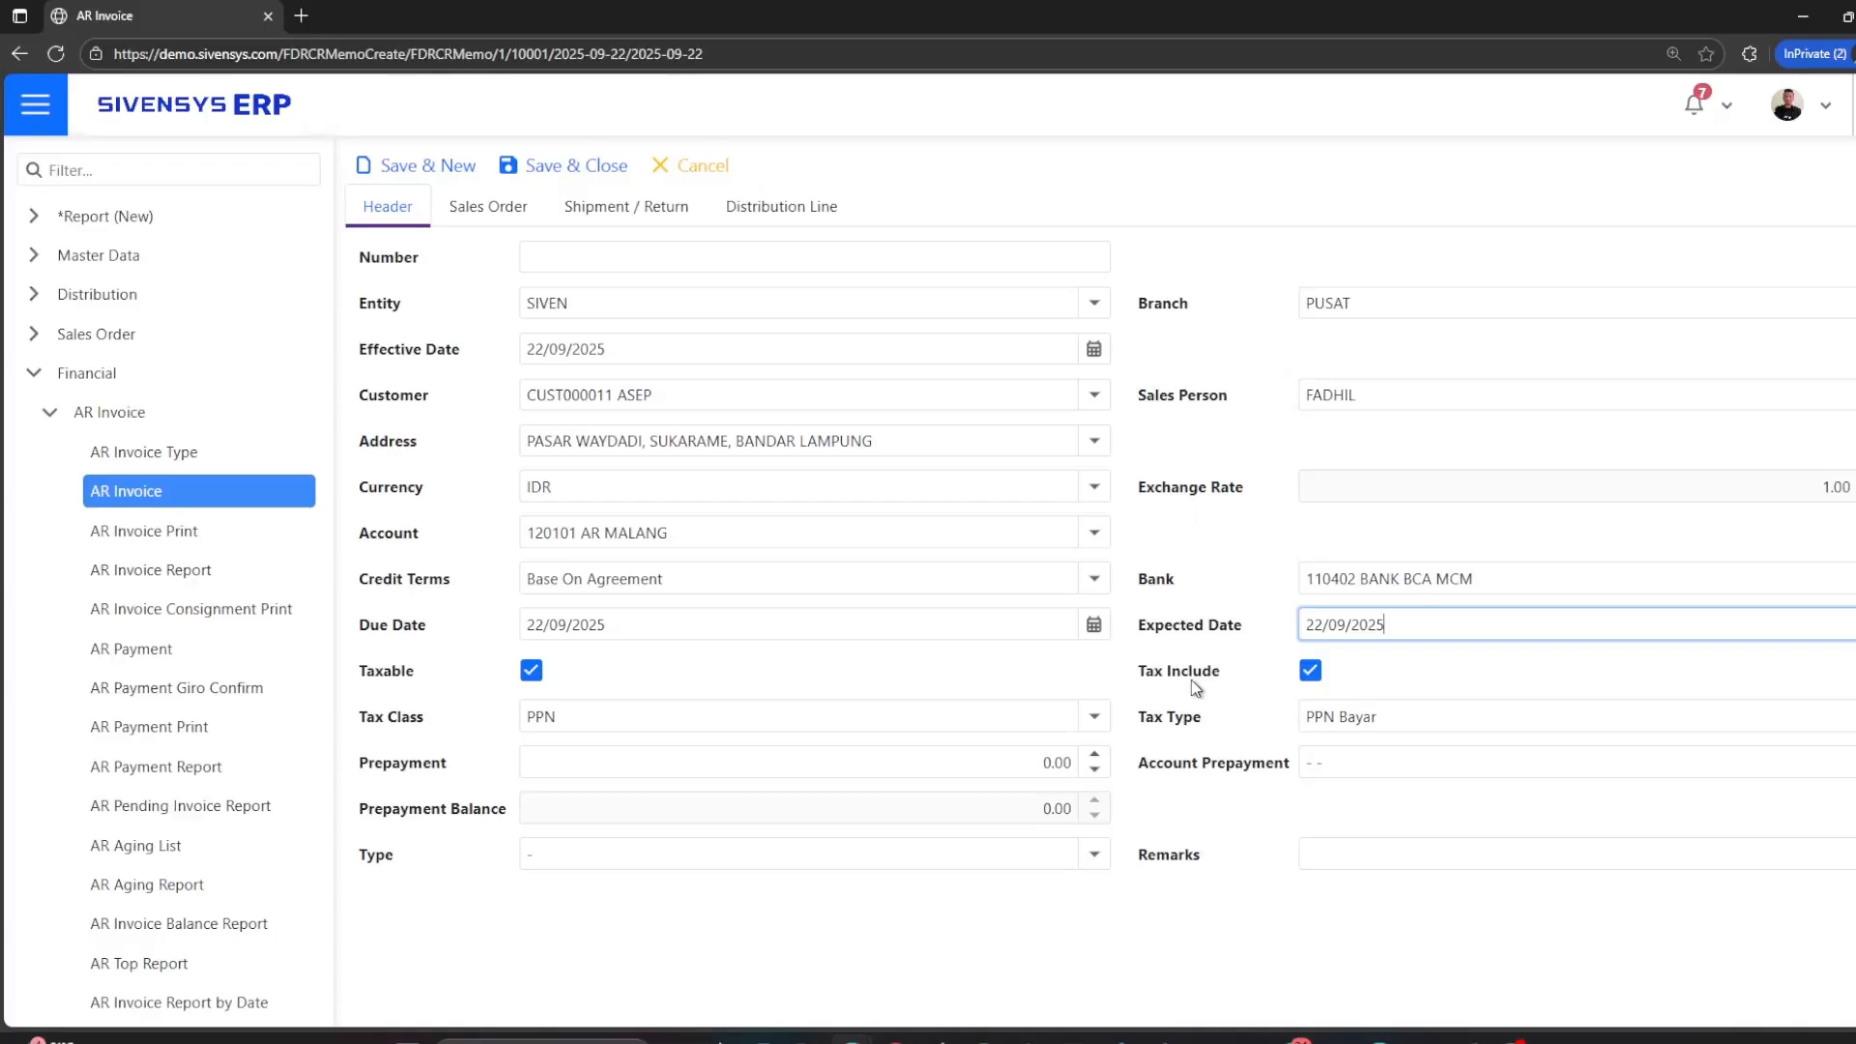
pyautogui.click(683, 725)
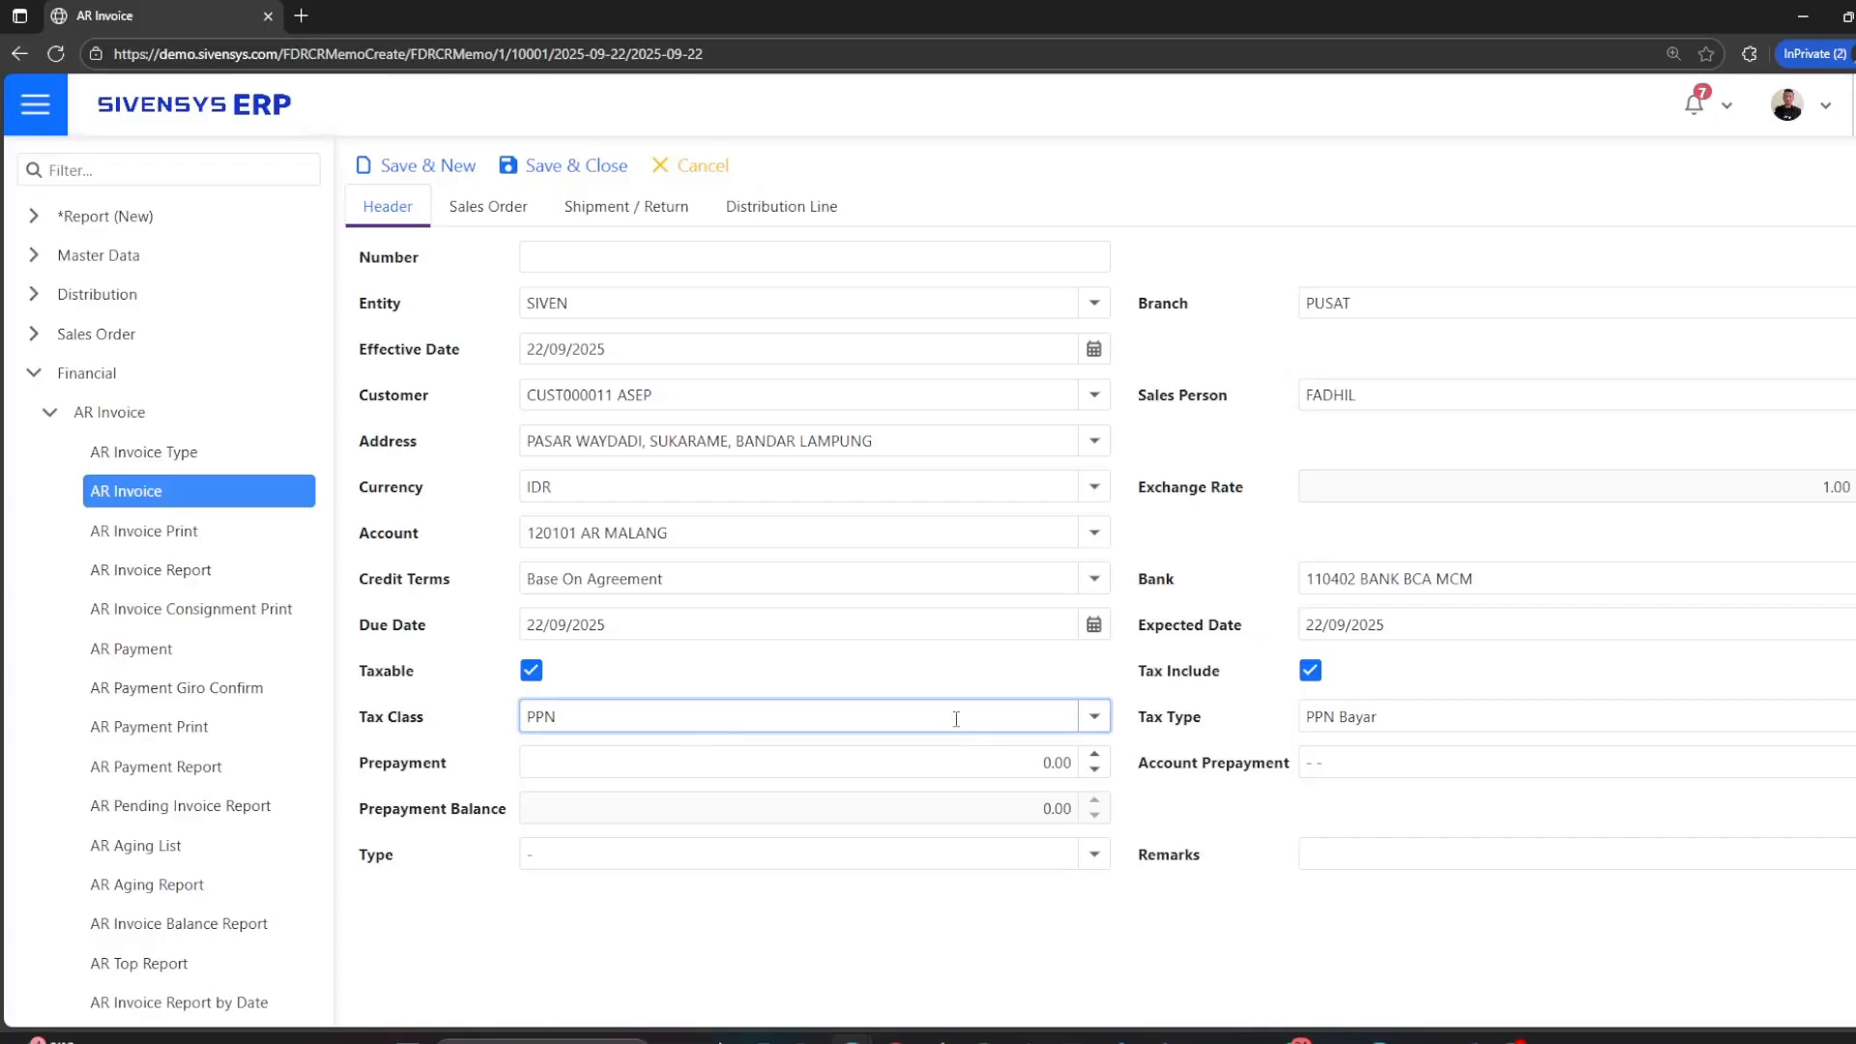
pyautogui.click(1500, 732)
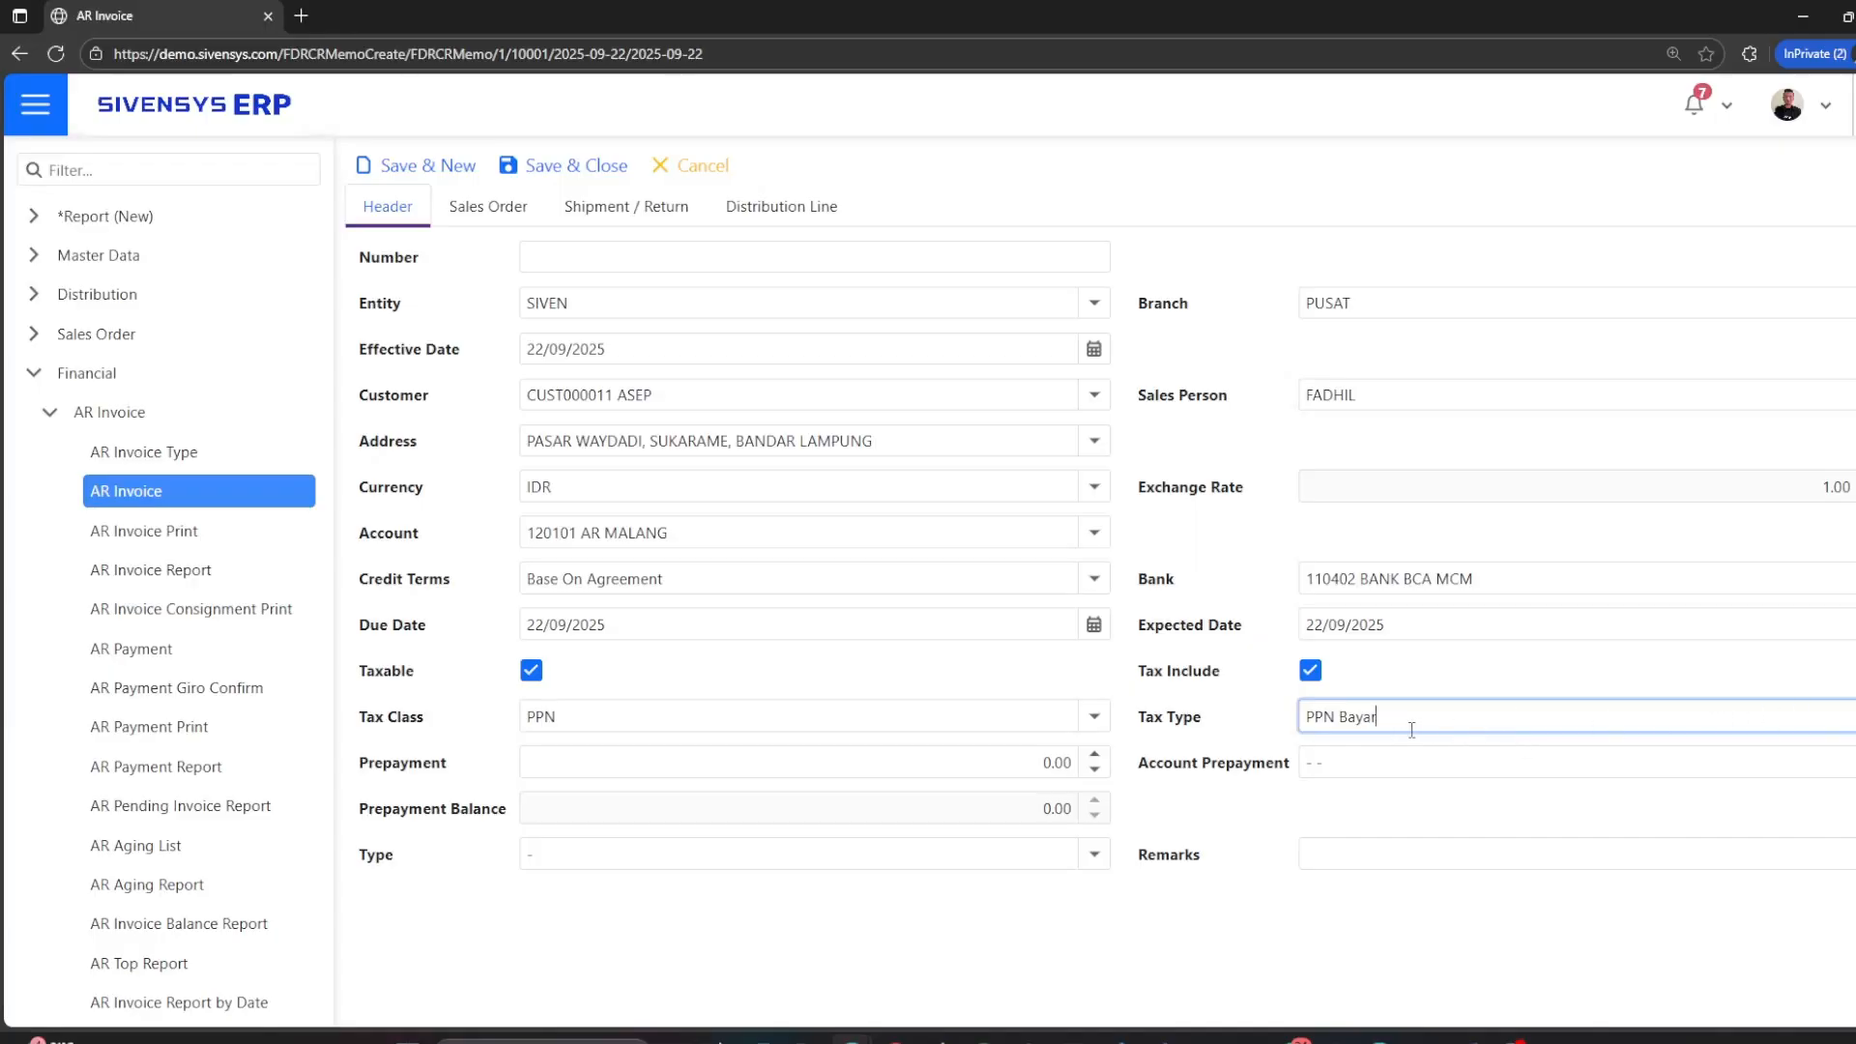
pyautogui.click(1041, 766)
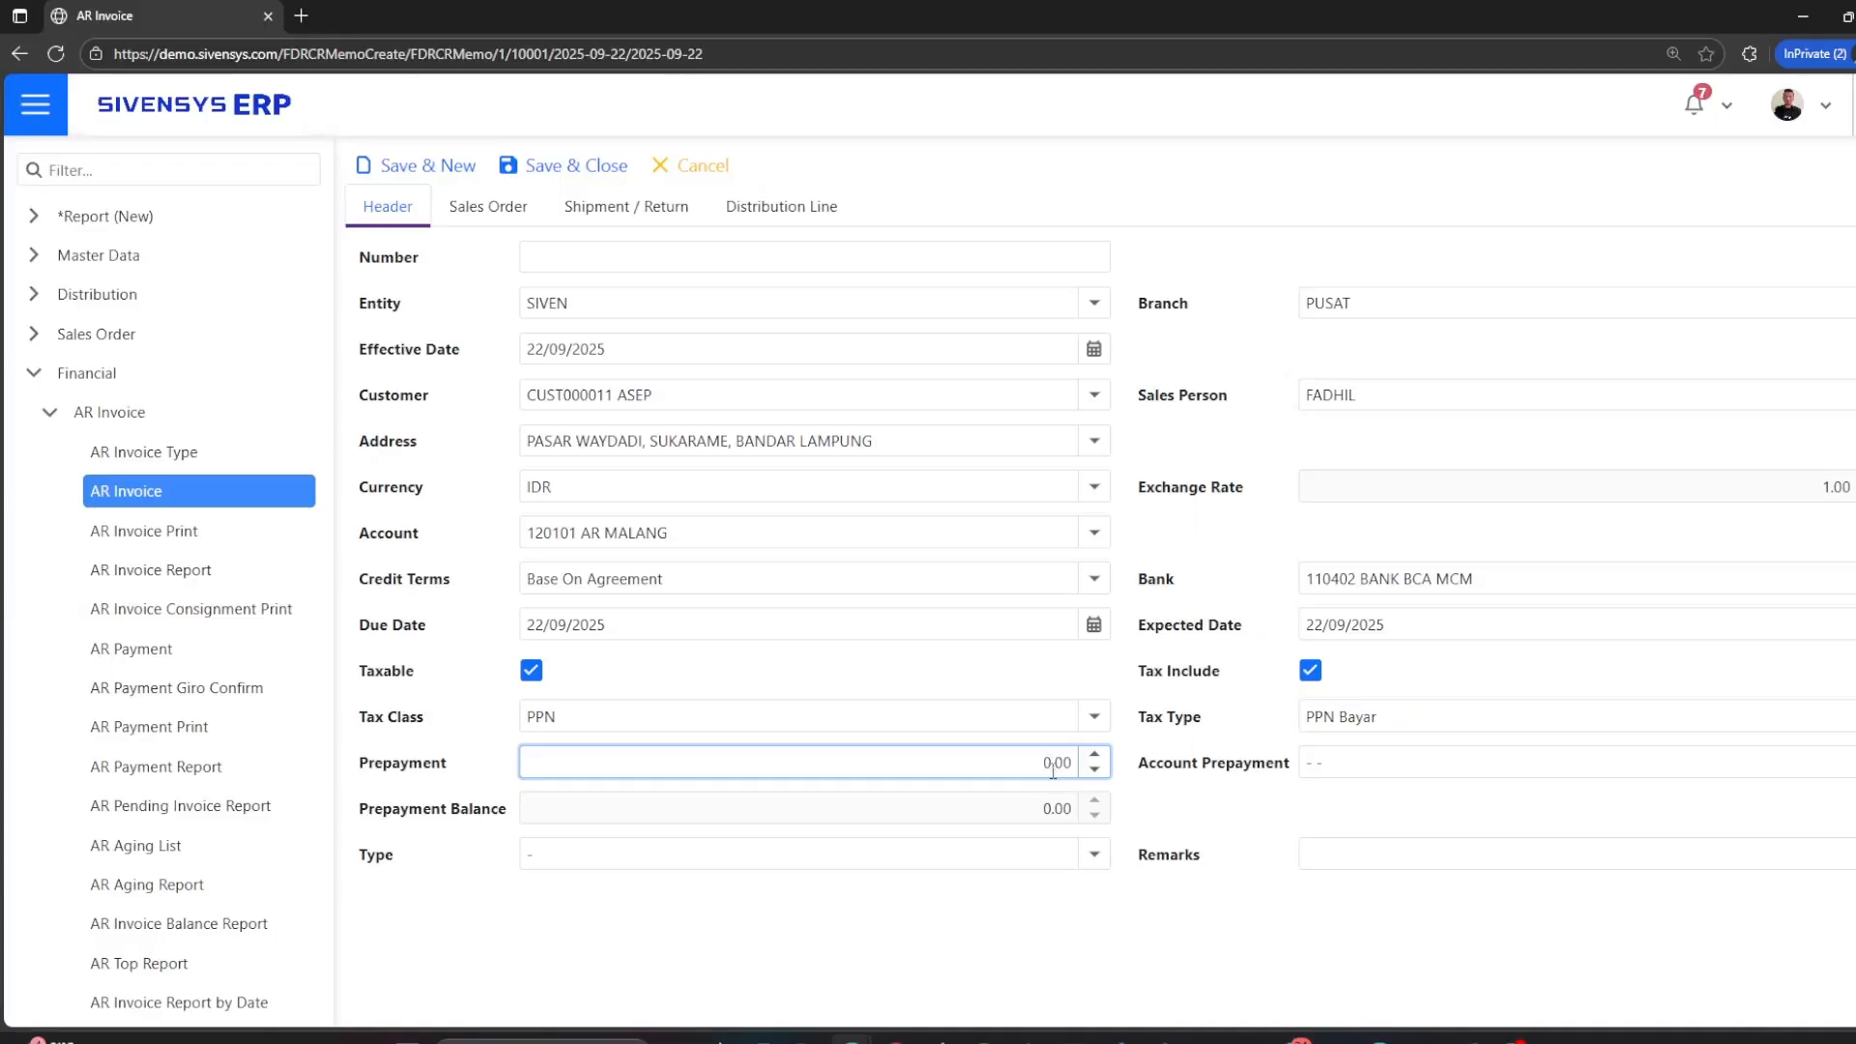
pyautogui.click(1326, 760)
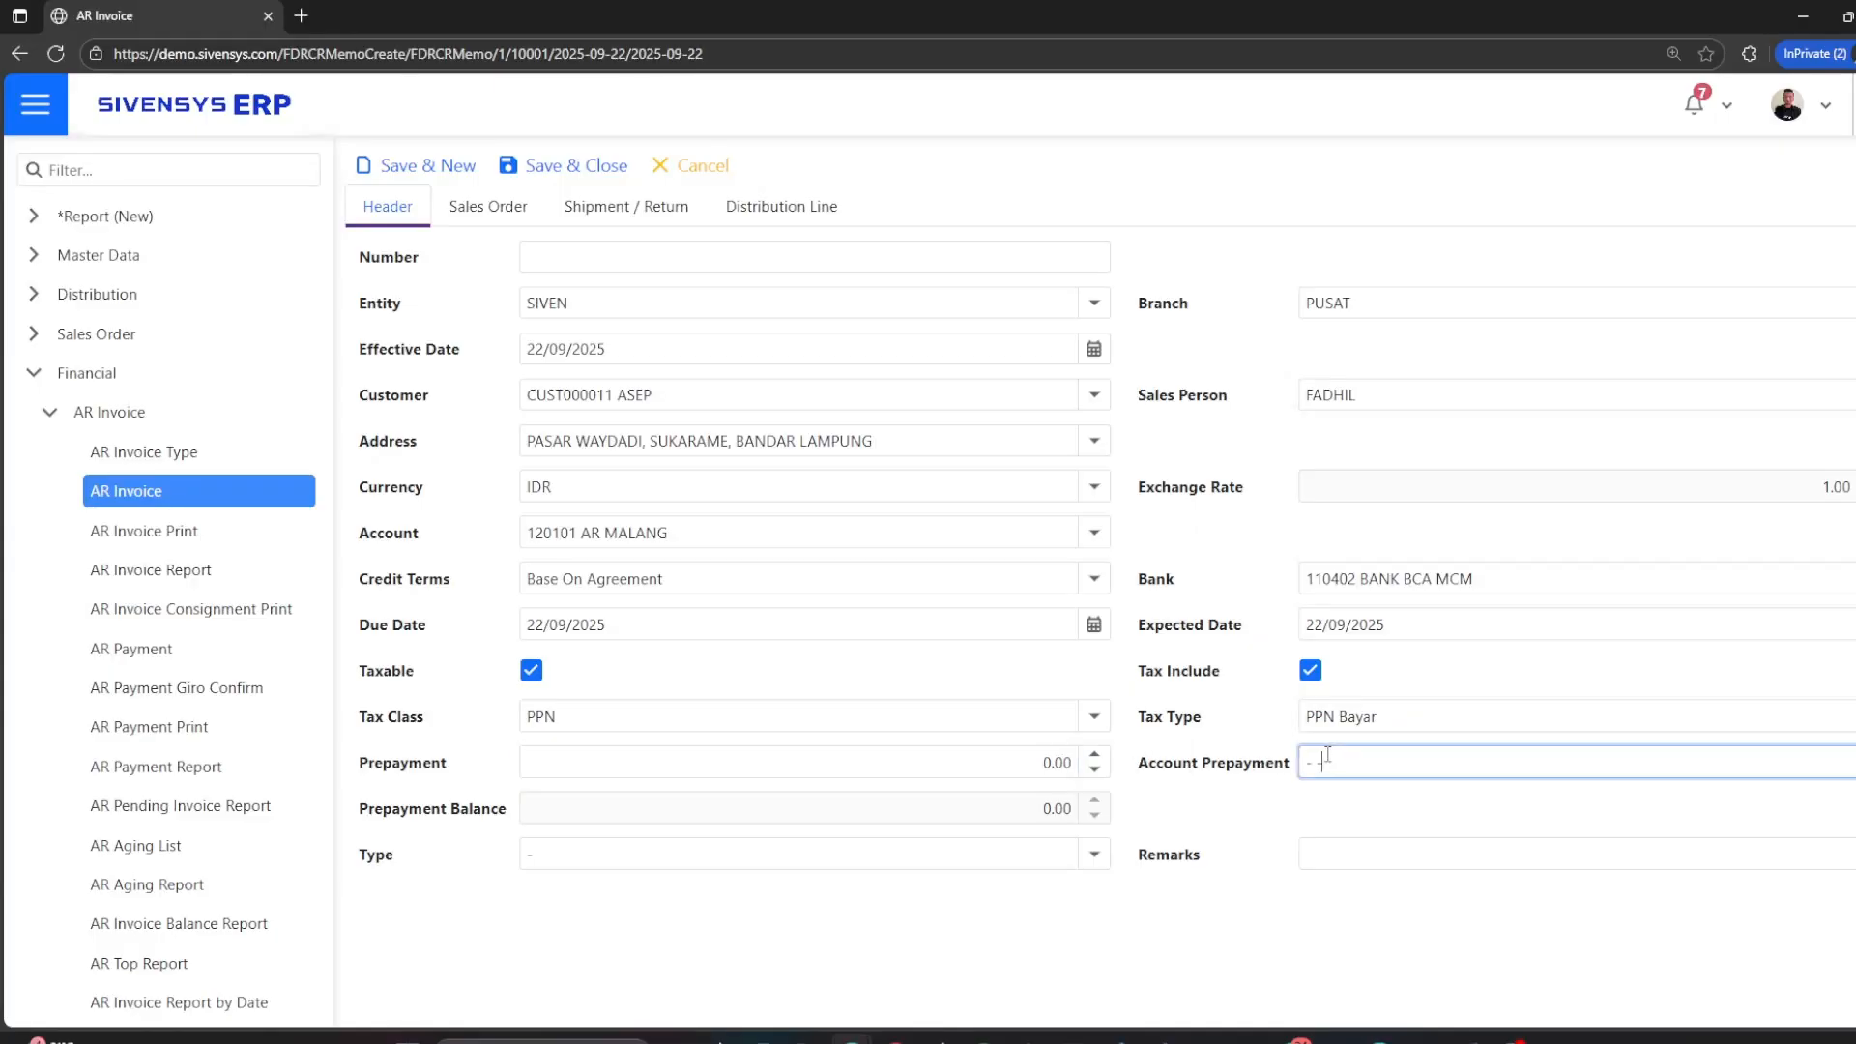
pyautogui.click(989, 809)
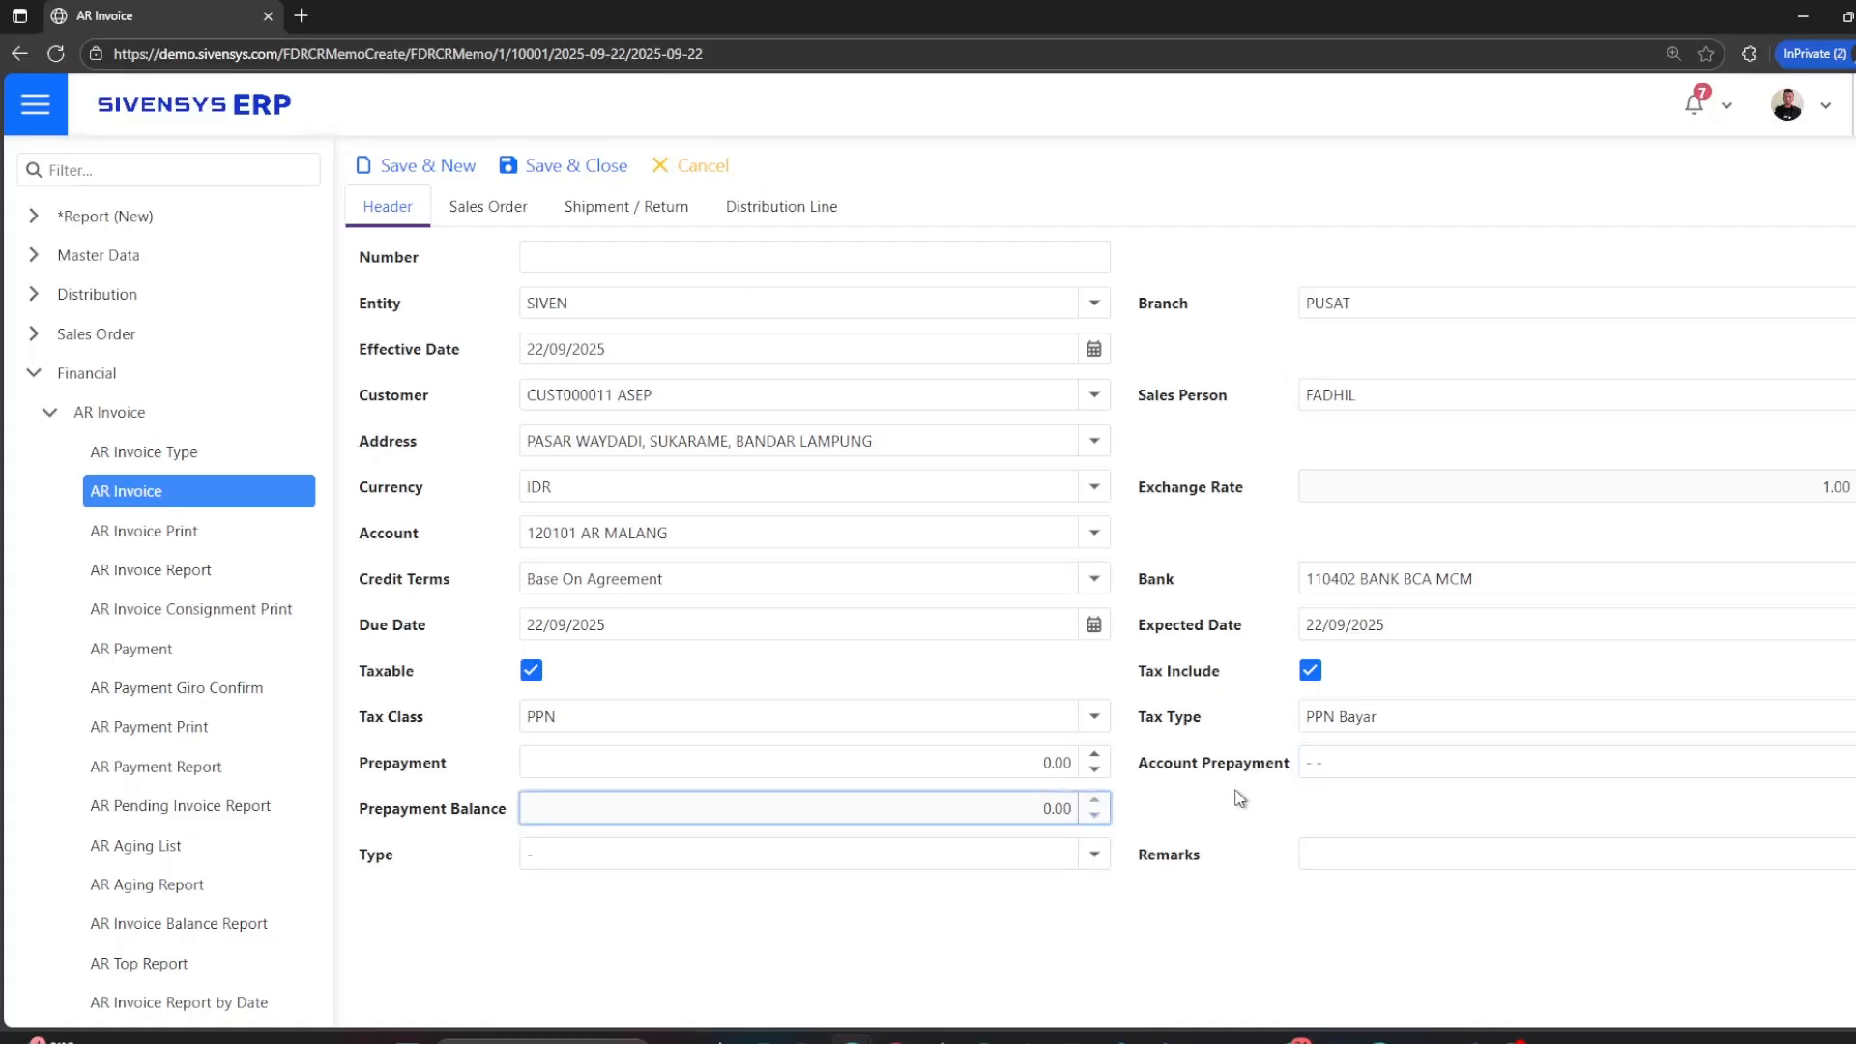
pyautogui.click(1030, 856)
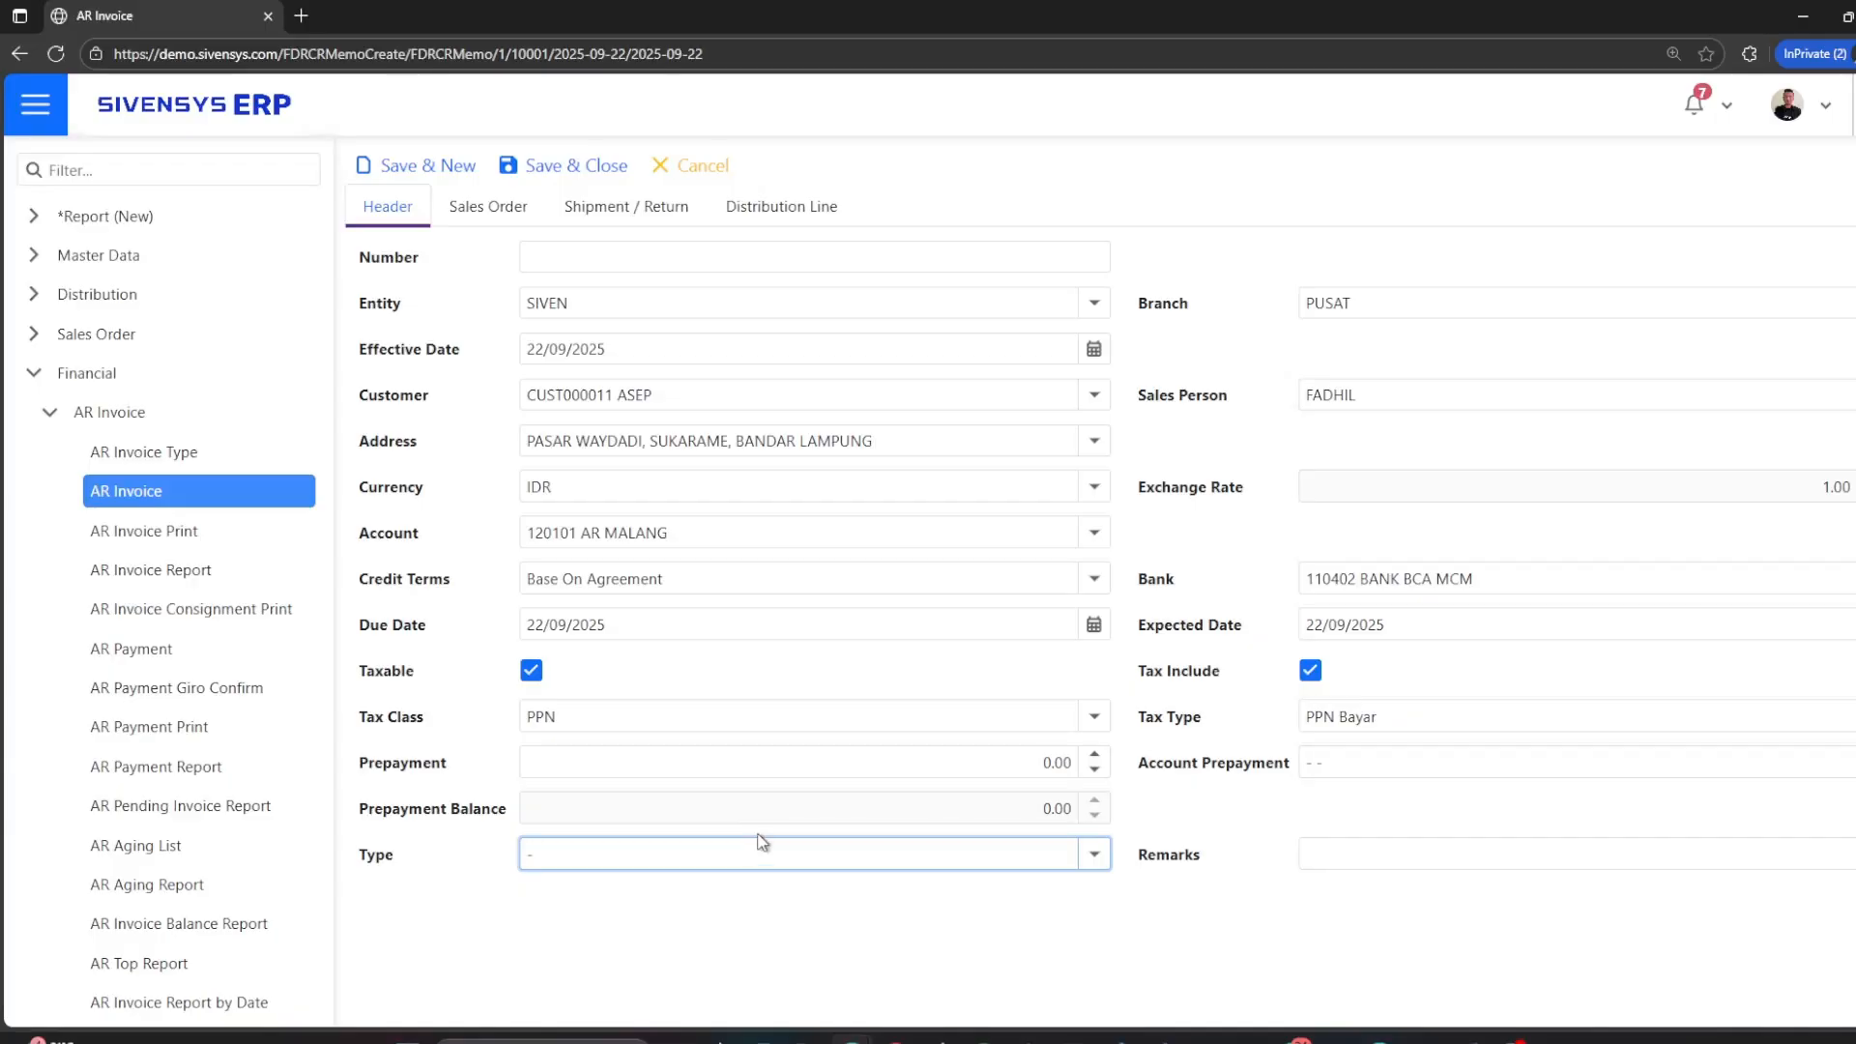
pyautogui.click(1471, 856)
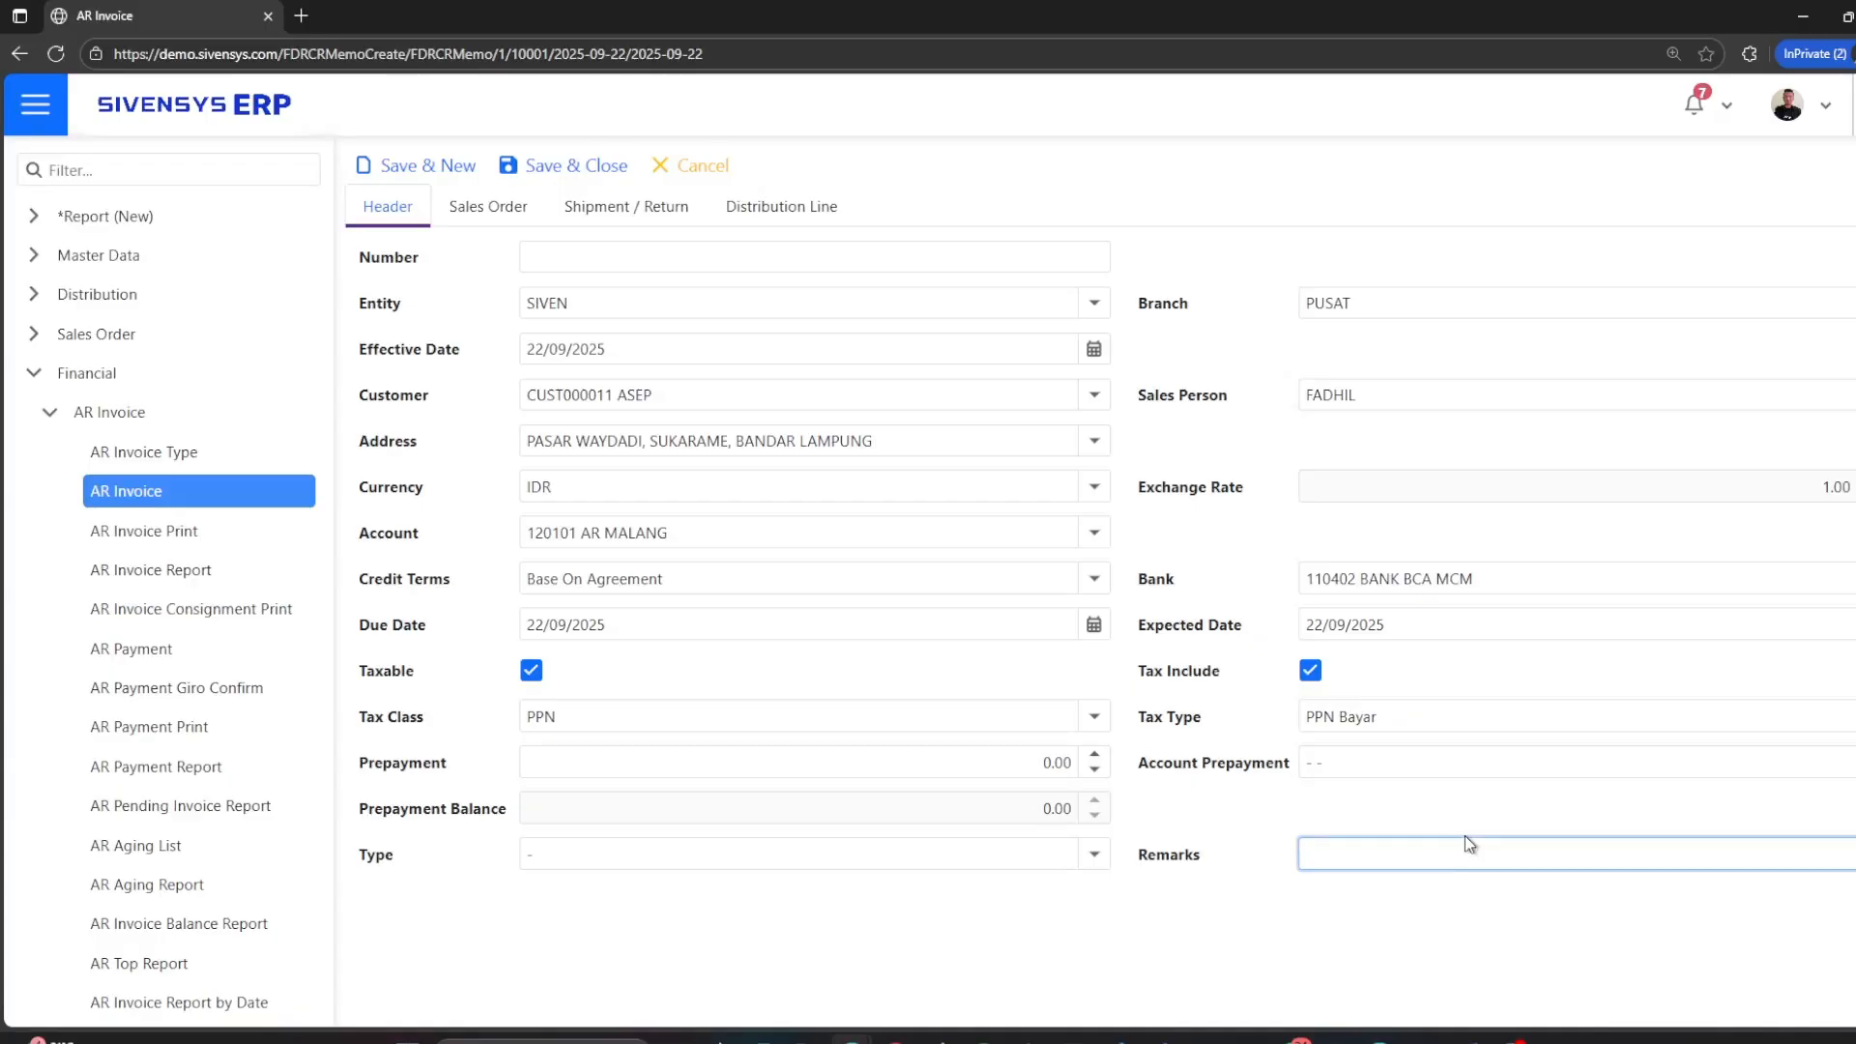
# Add the customer's sales order dated 9/22/2025 to the invoice and save the entry
pyautogui.click(499, 222)
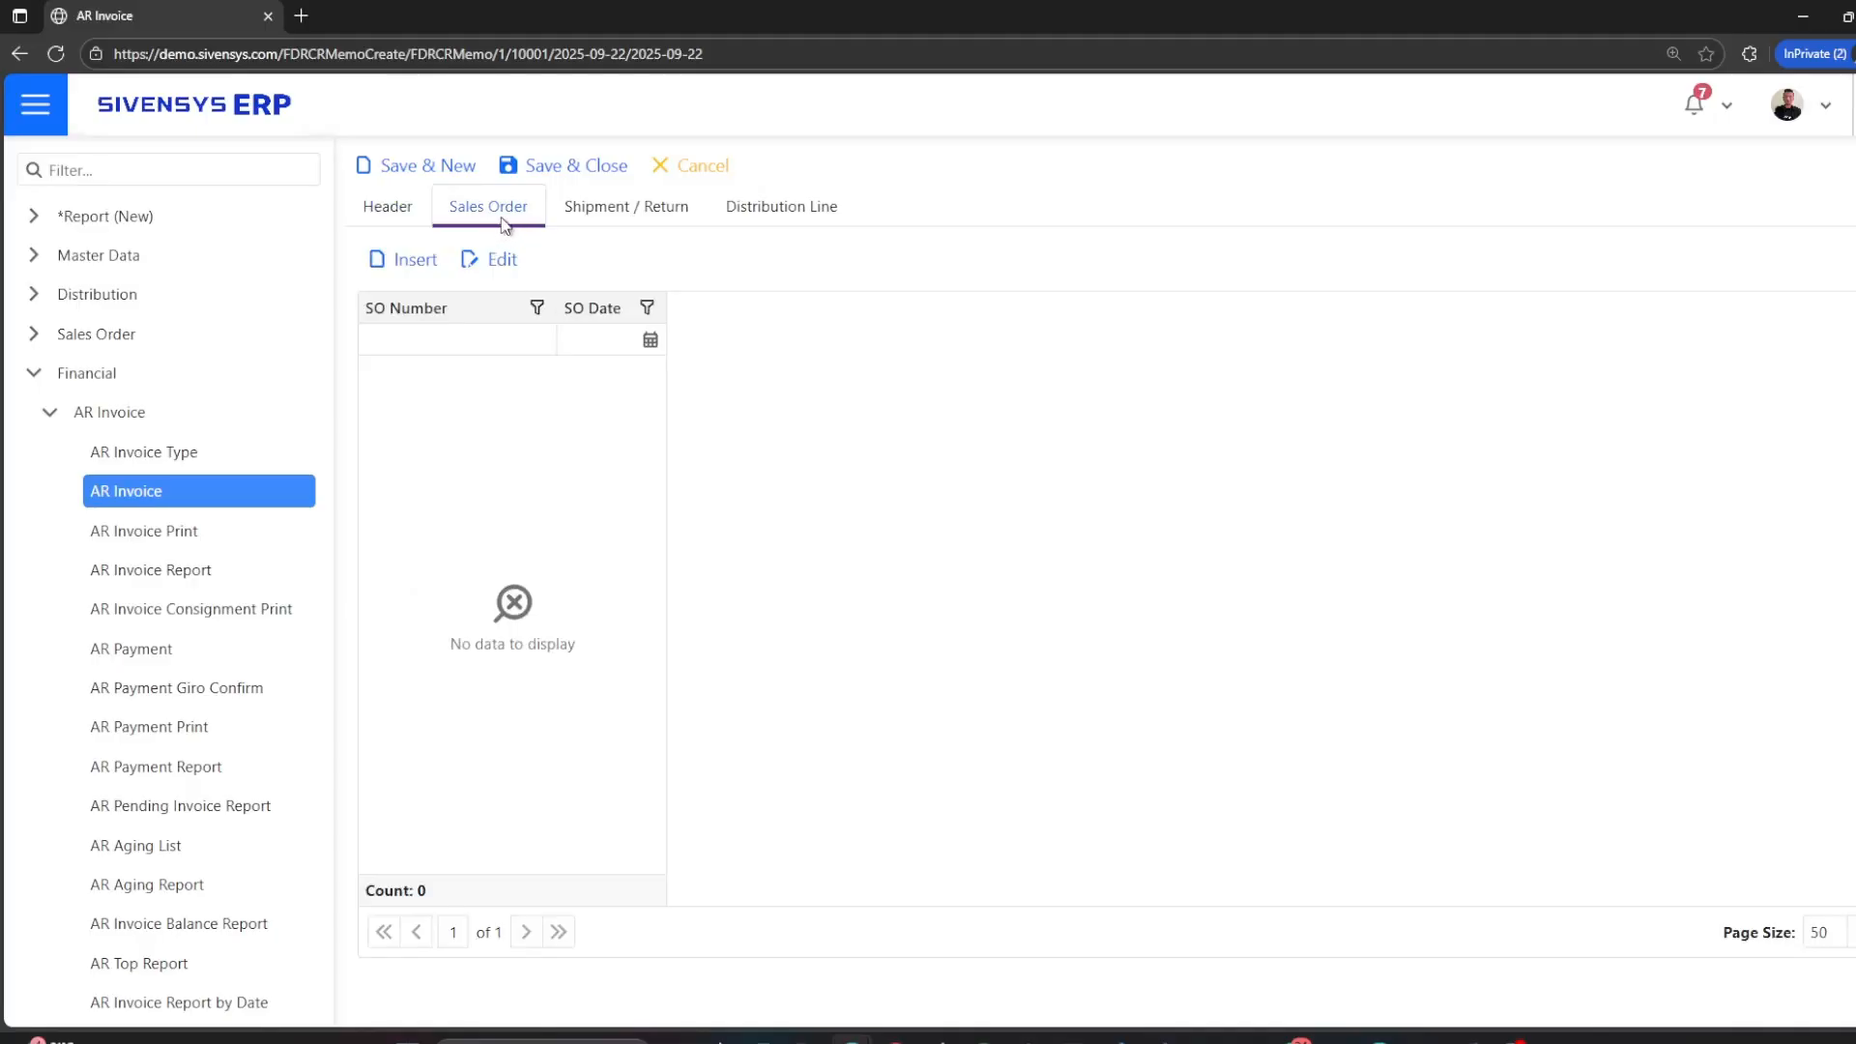
pyautogui.click(413, 272)
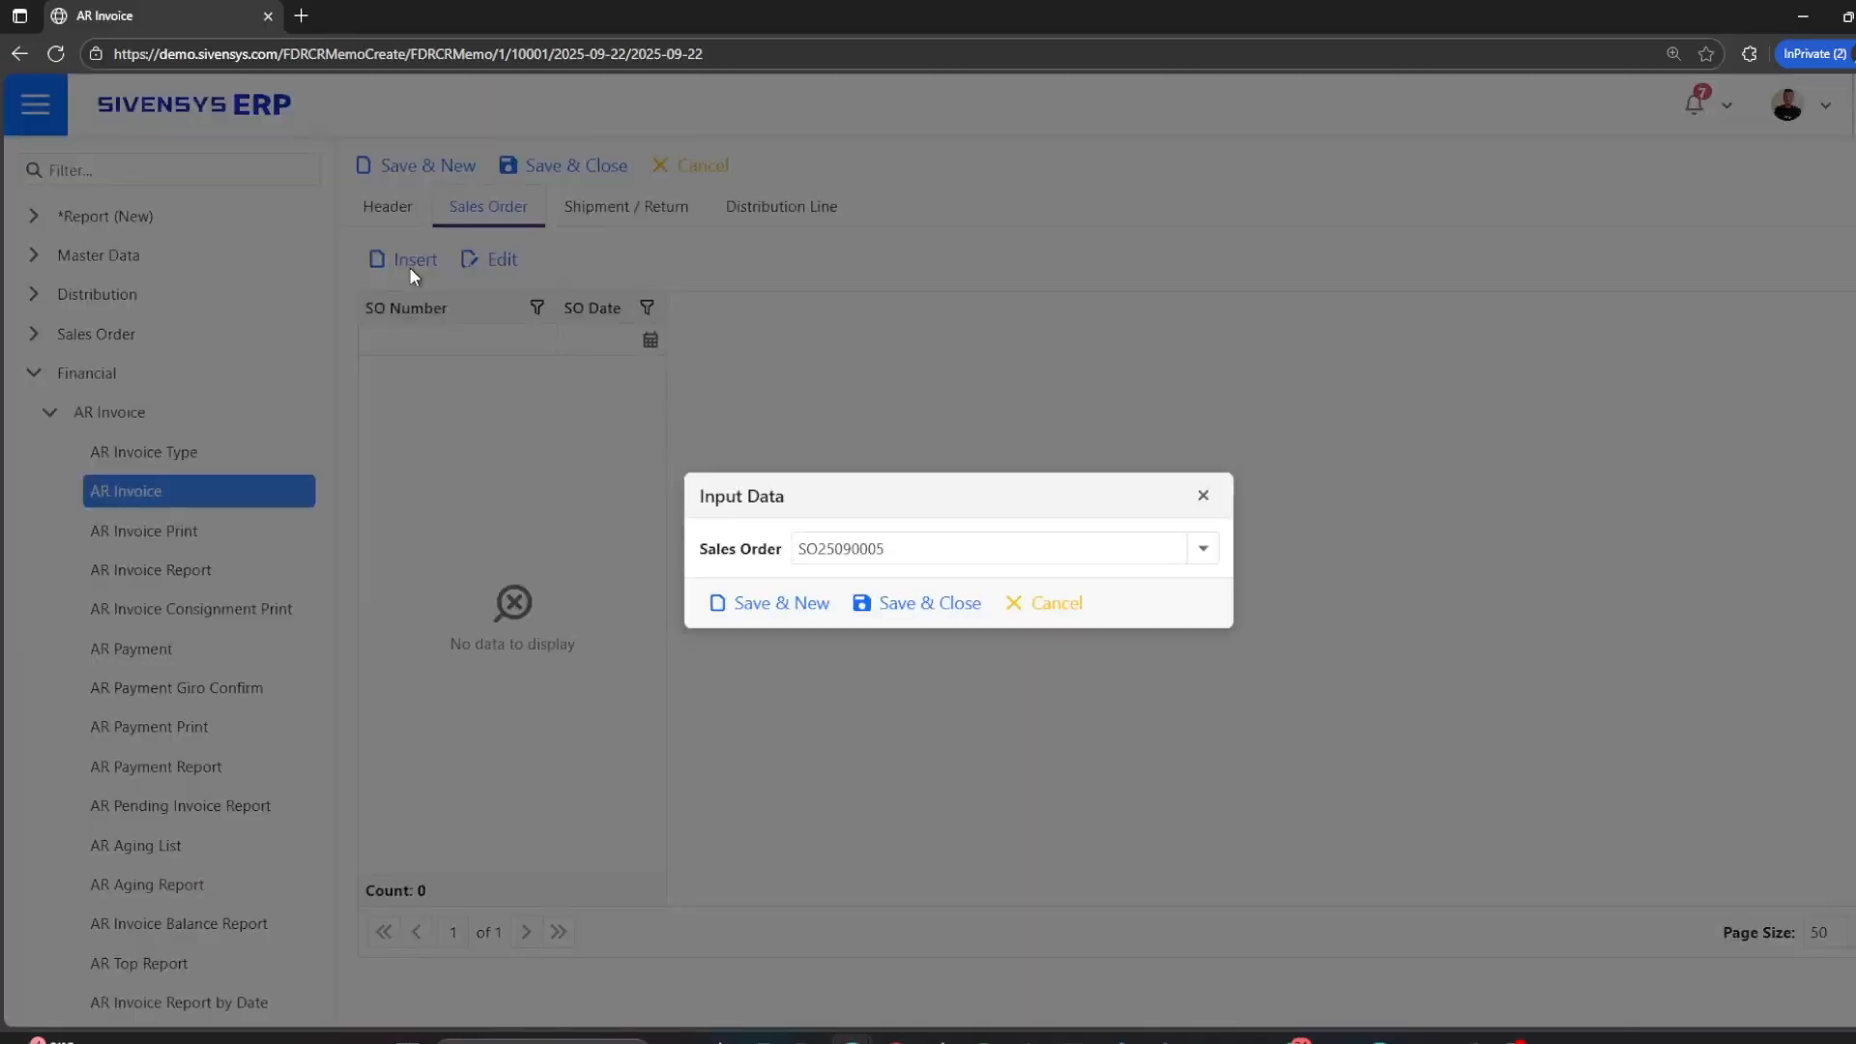
pyautogui.click(1204, 552)
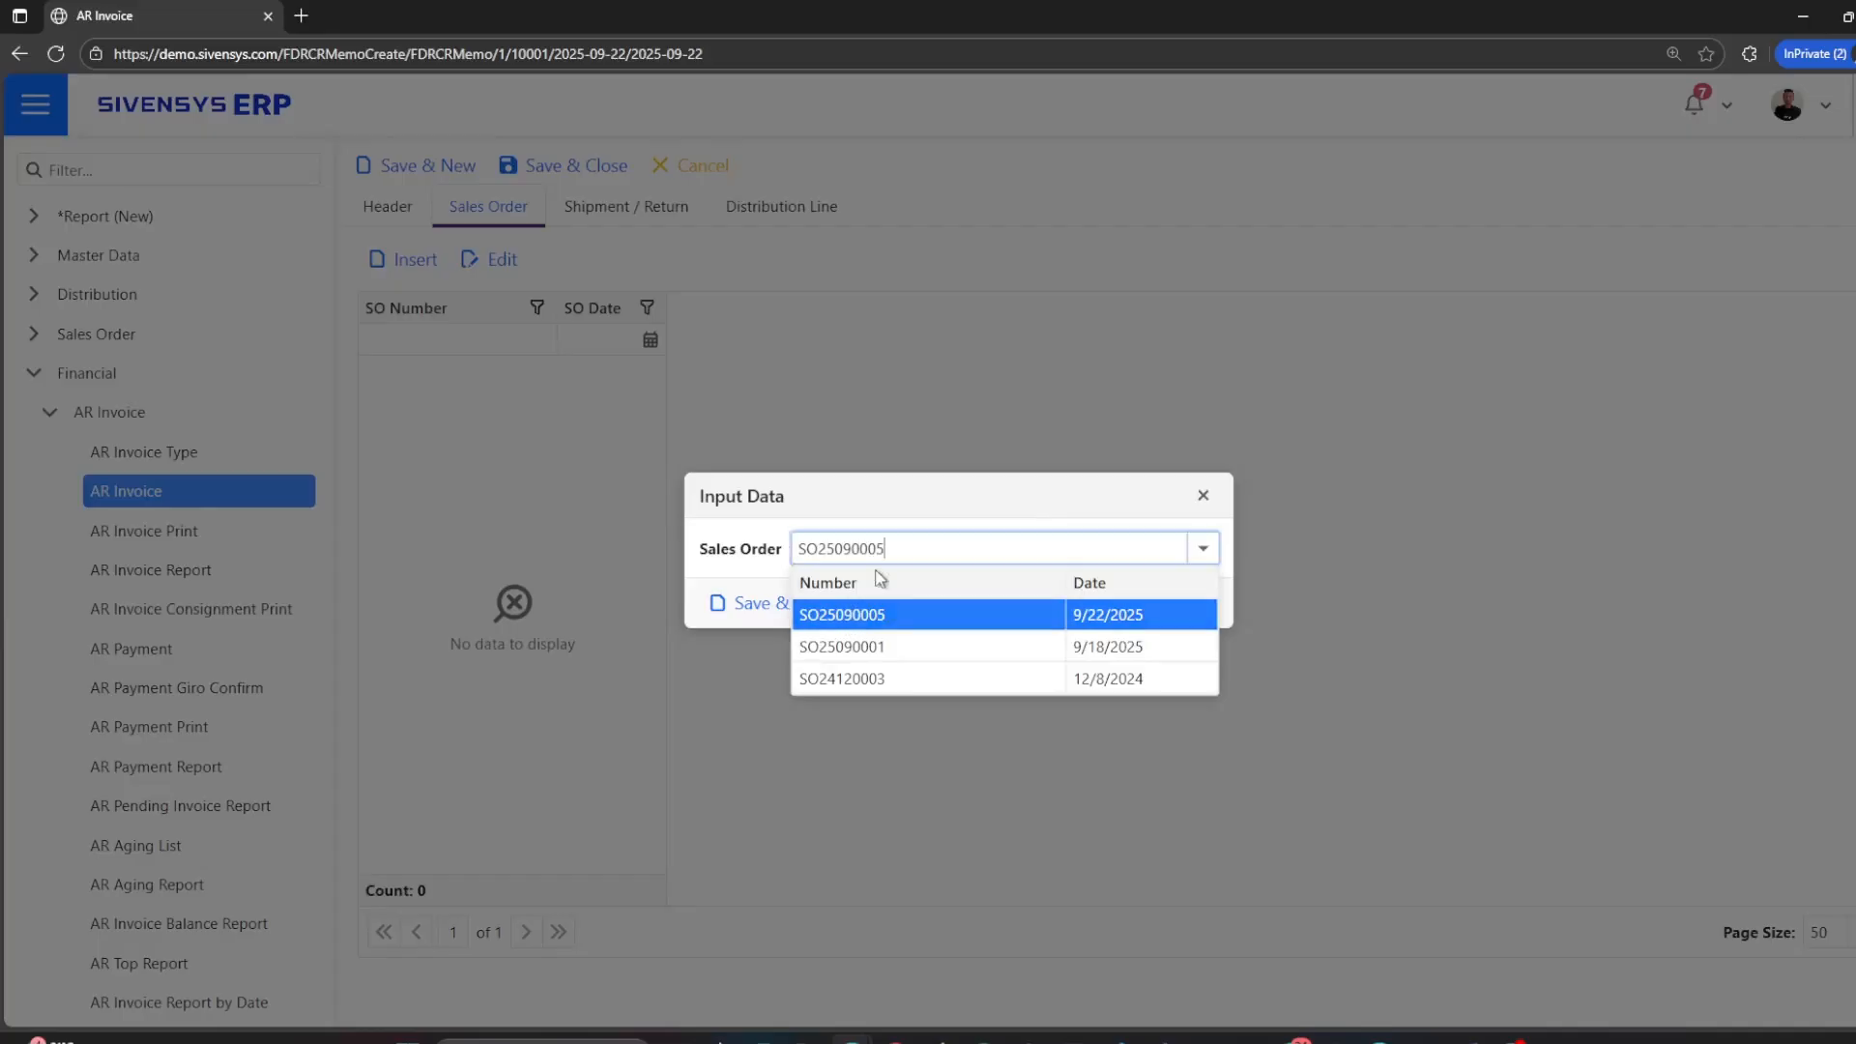
pyautogui.click(923, 504)
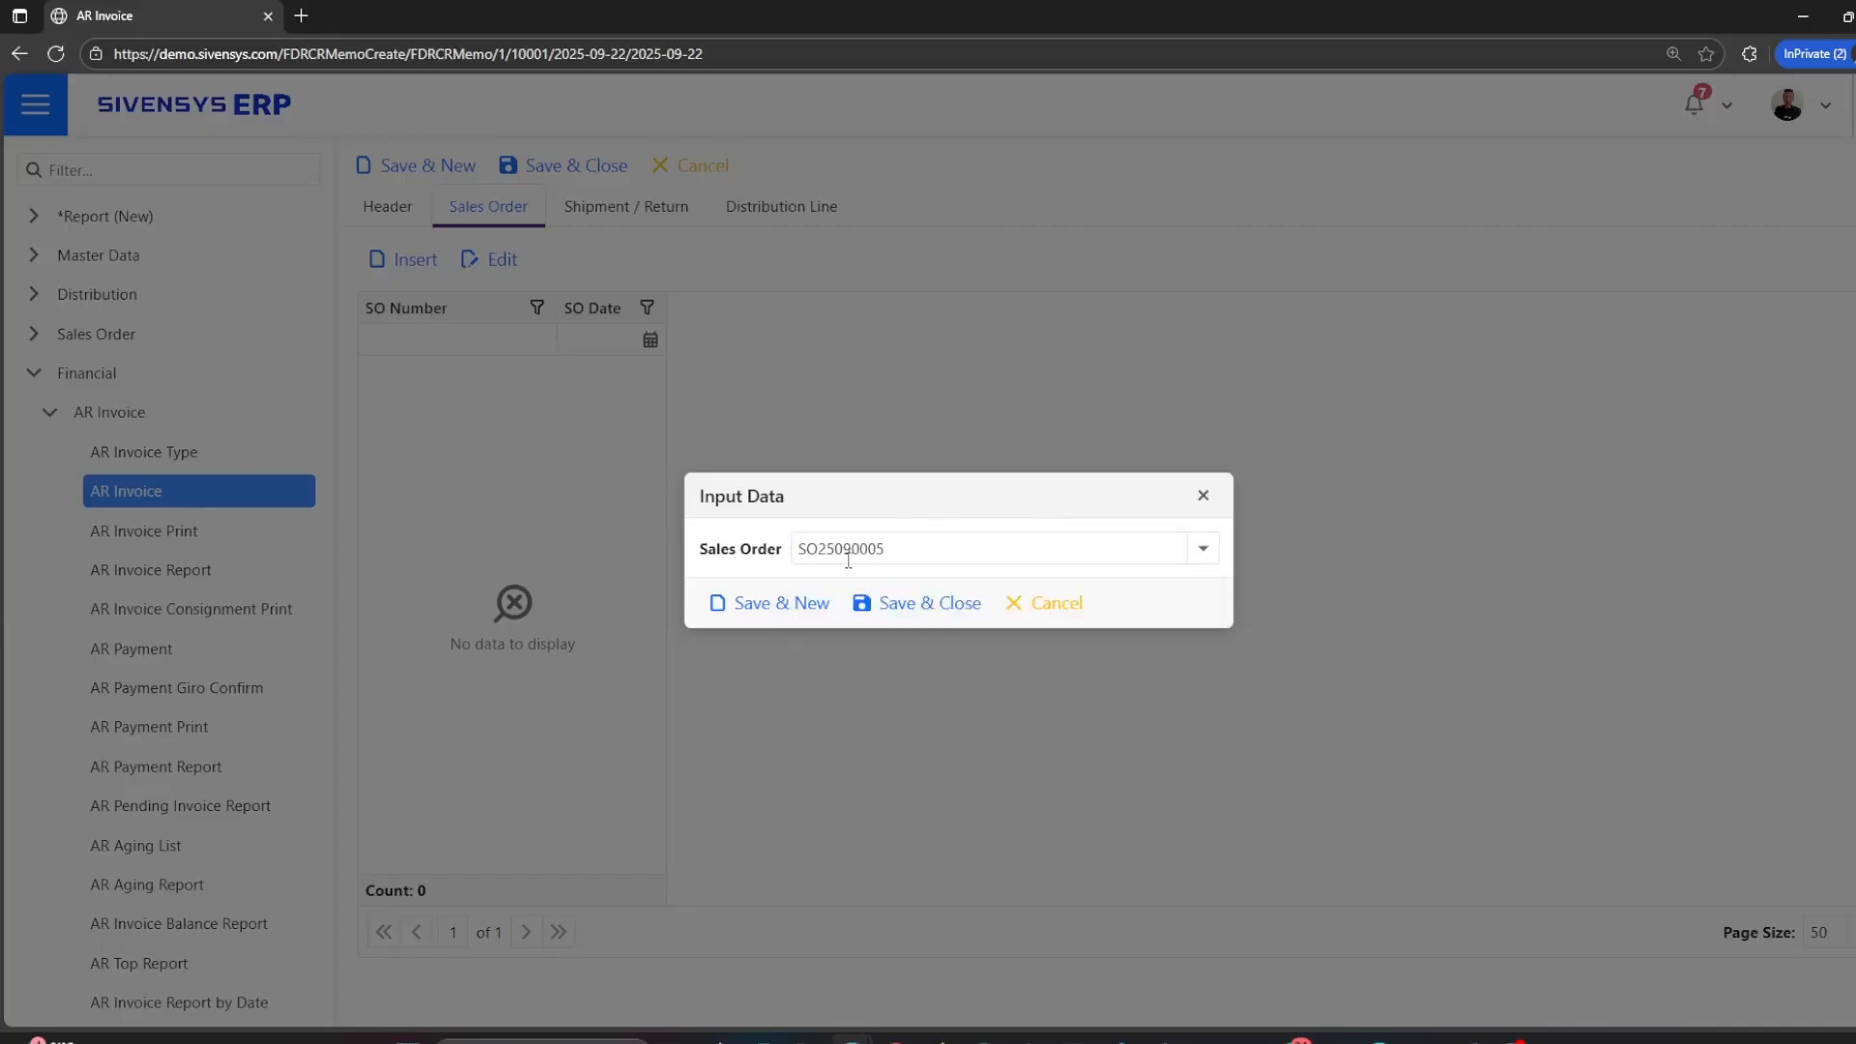
pyautogui.click(885, 611)
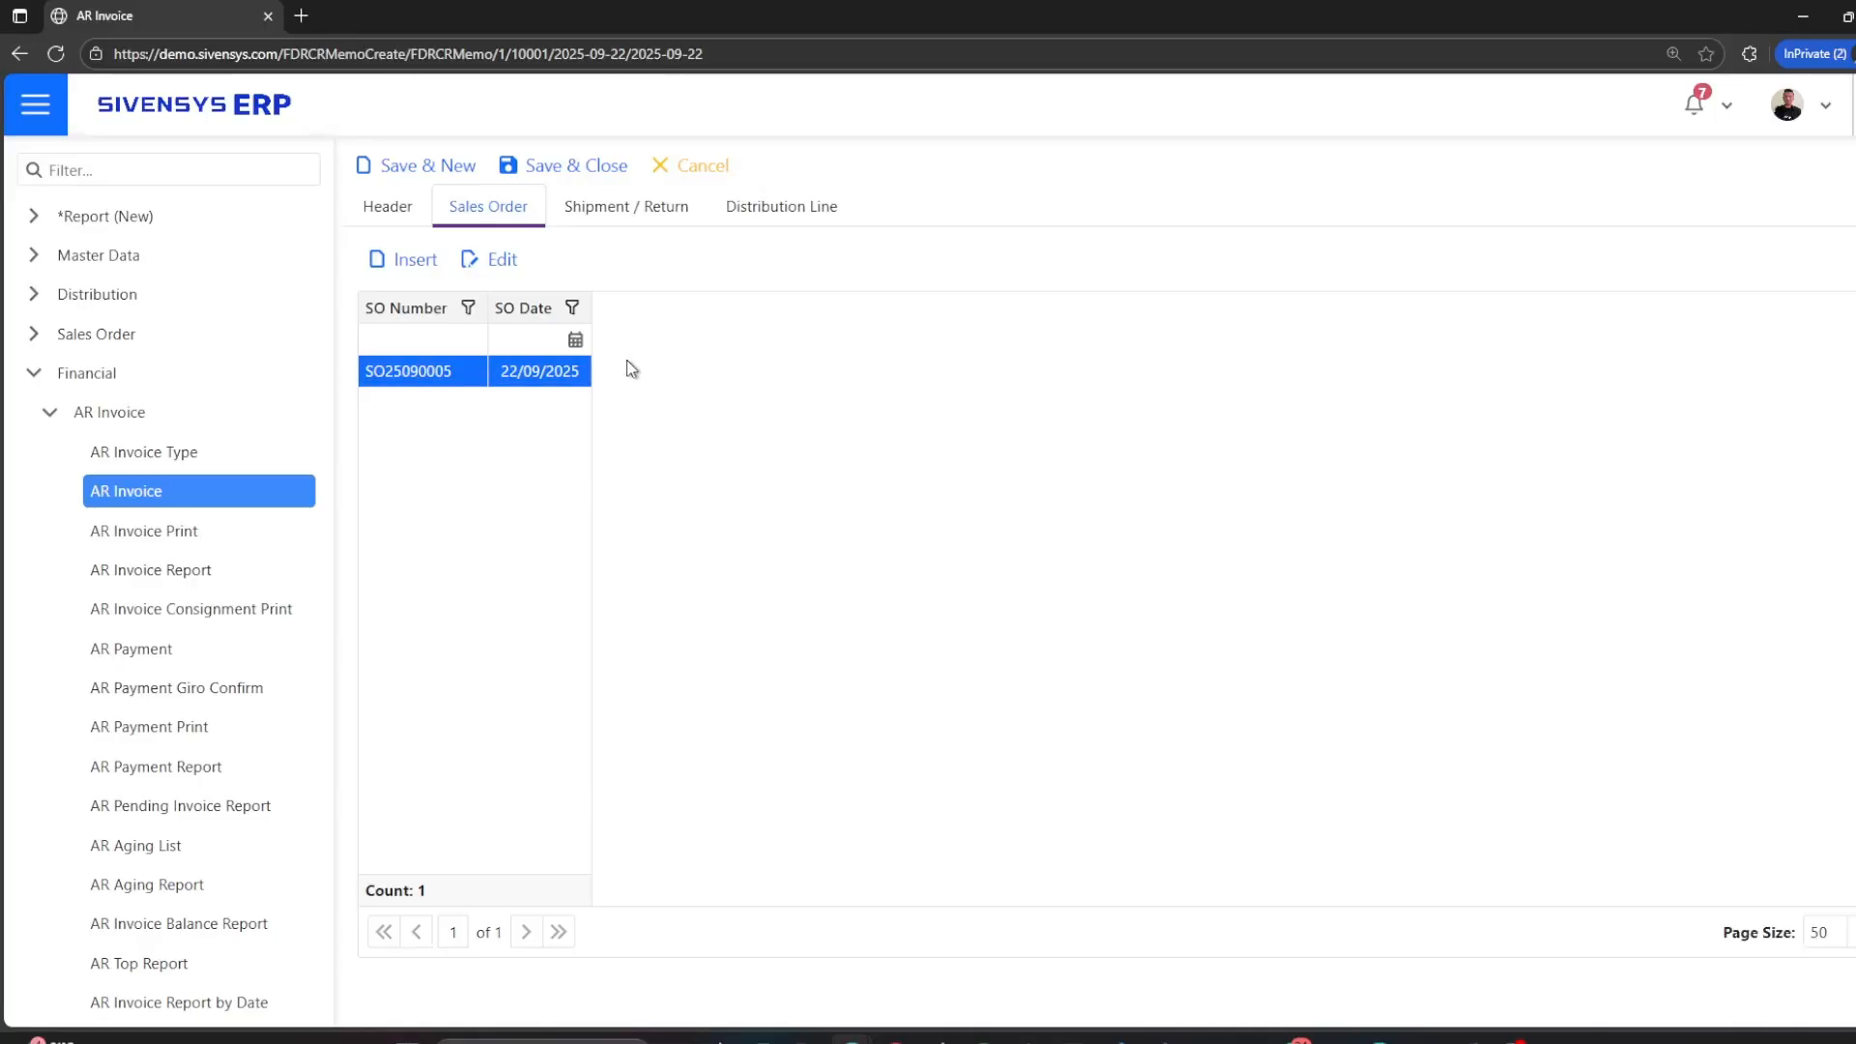
# Retrieve the sales order's shipment lines into the invoice and open the Nugget Ayam 500 gr line for editing
pyautogui.click(655, 215)
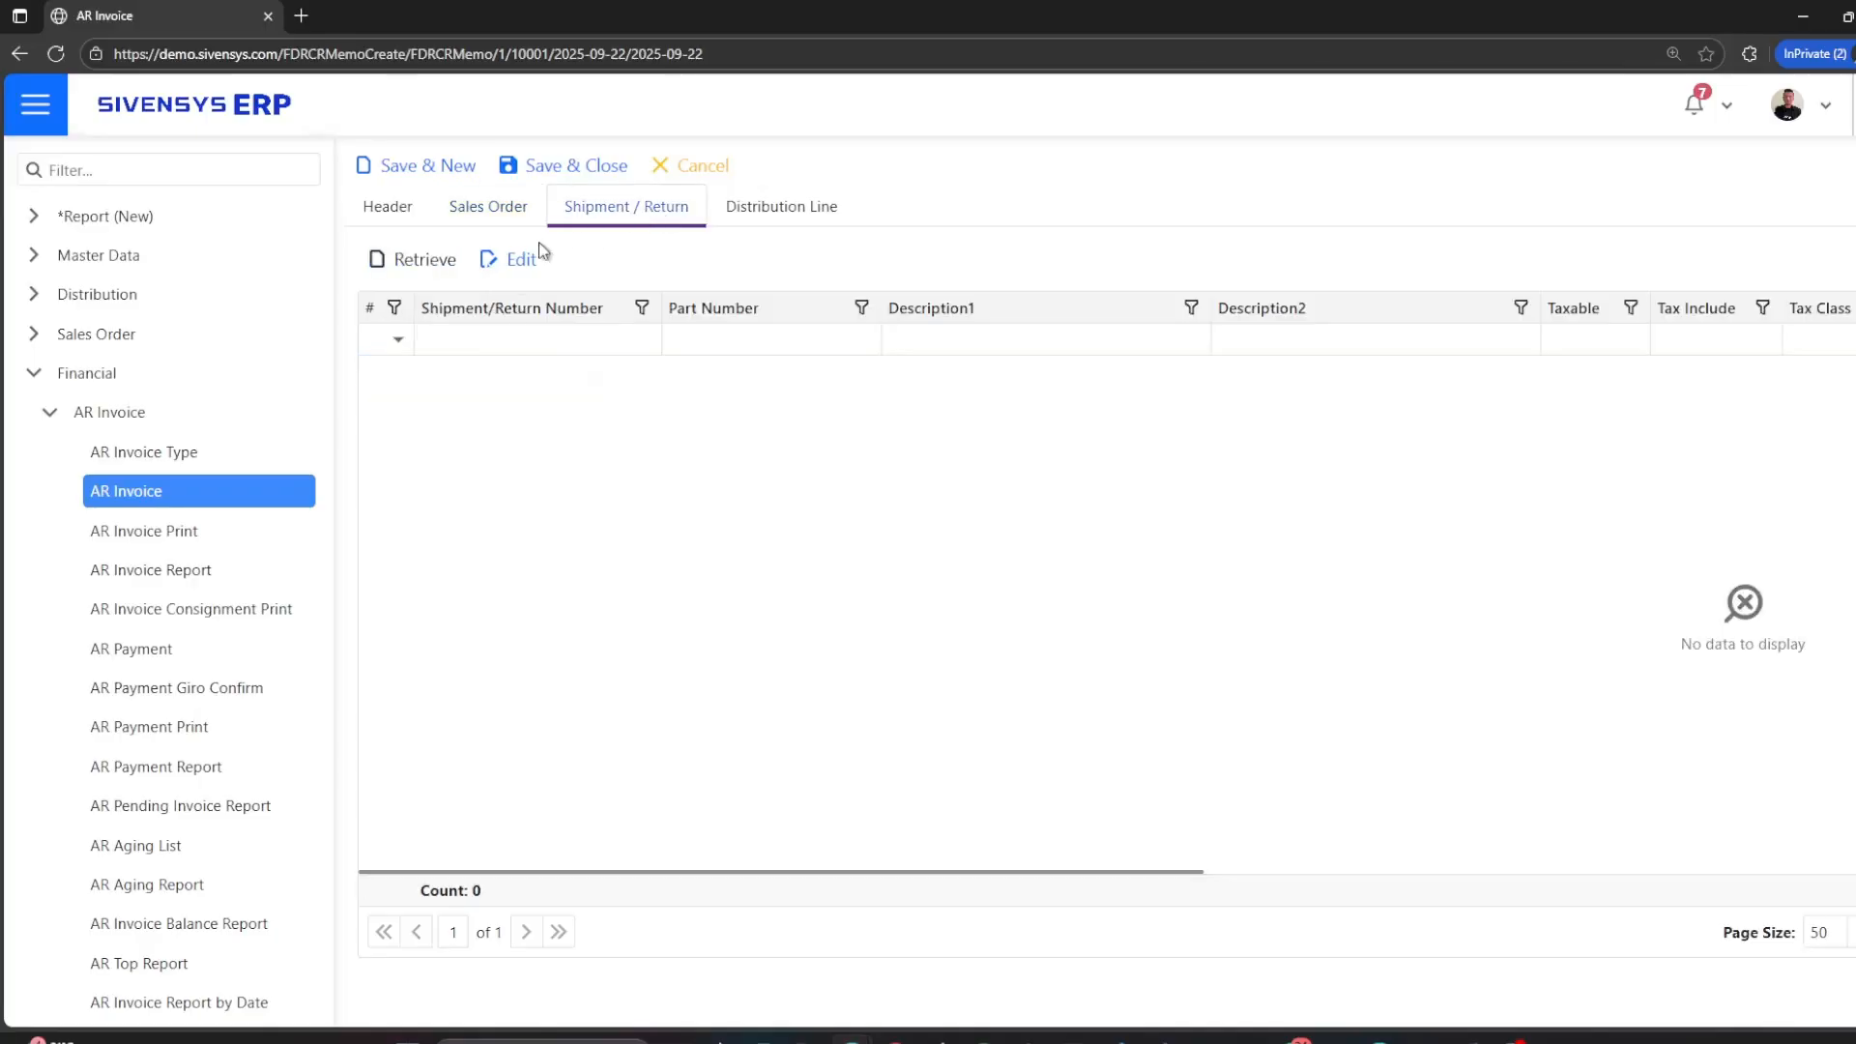
pyautogui.click(425, 261)
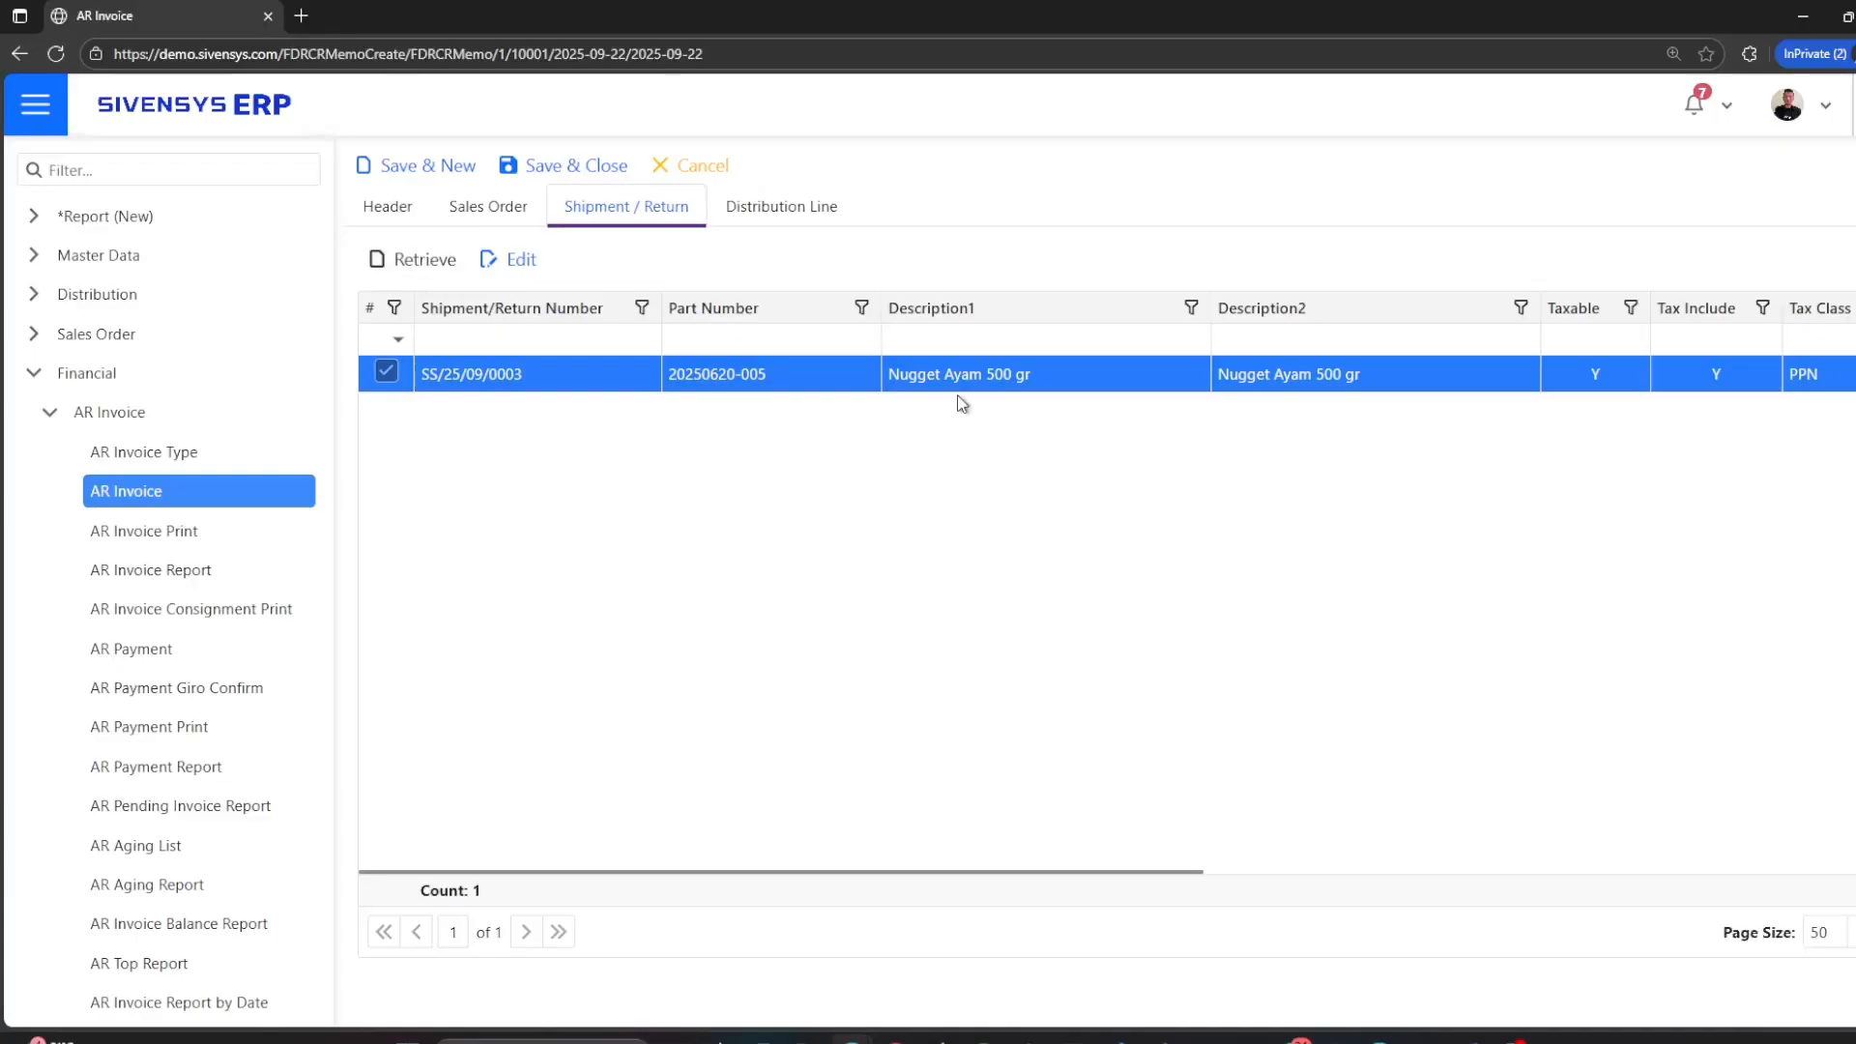
pyautogui.moveTo(929, 872); pyautogui.dragTo(952, 780)
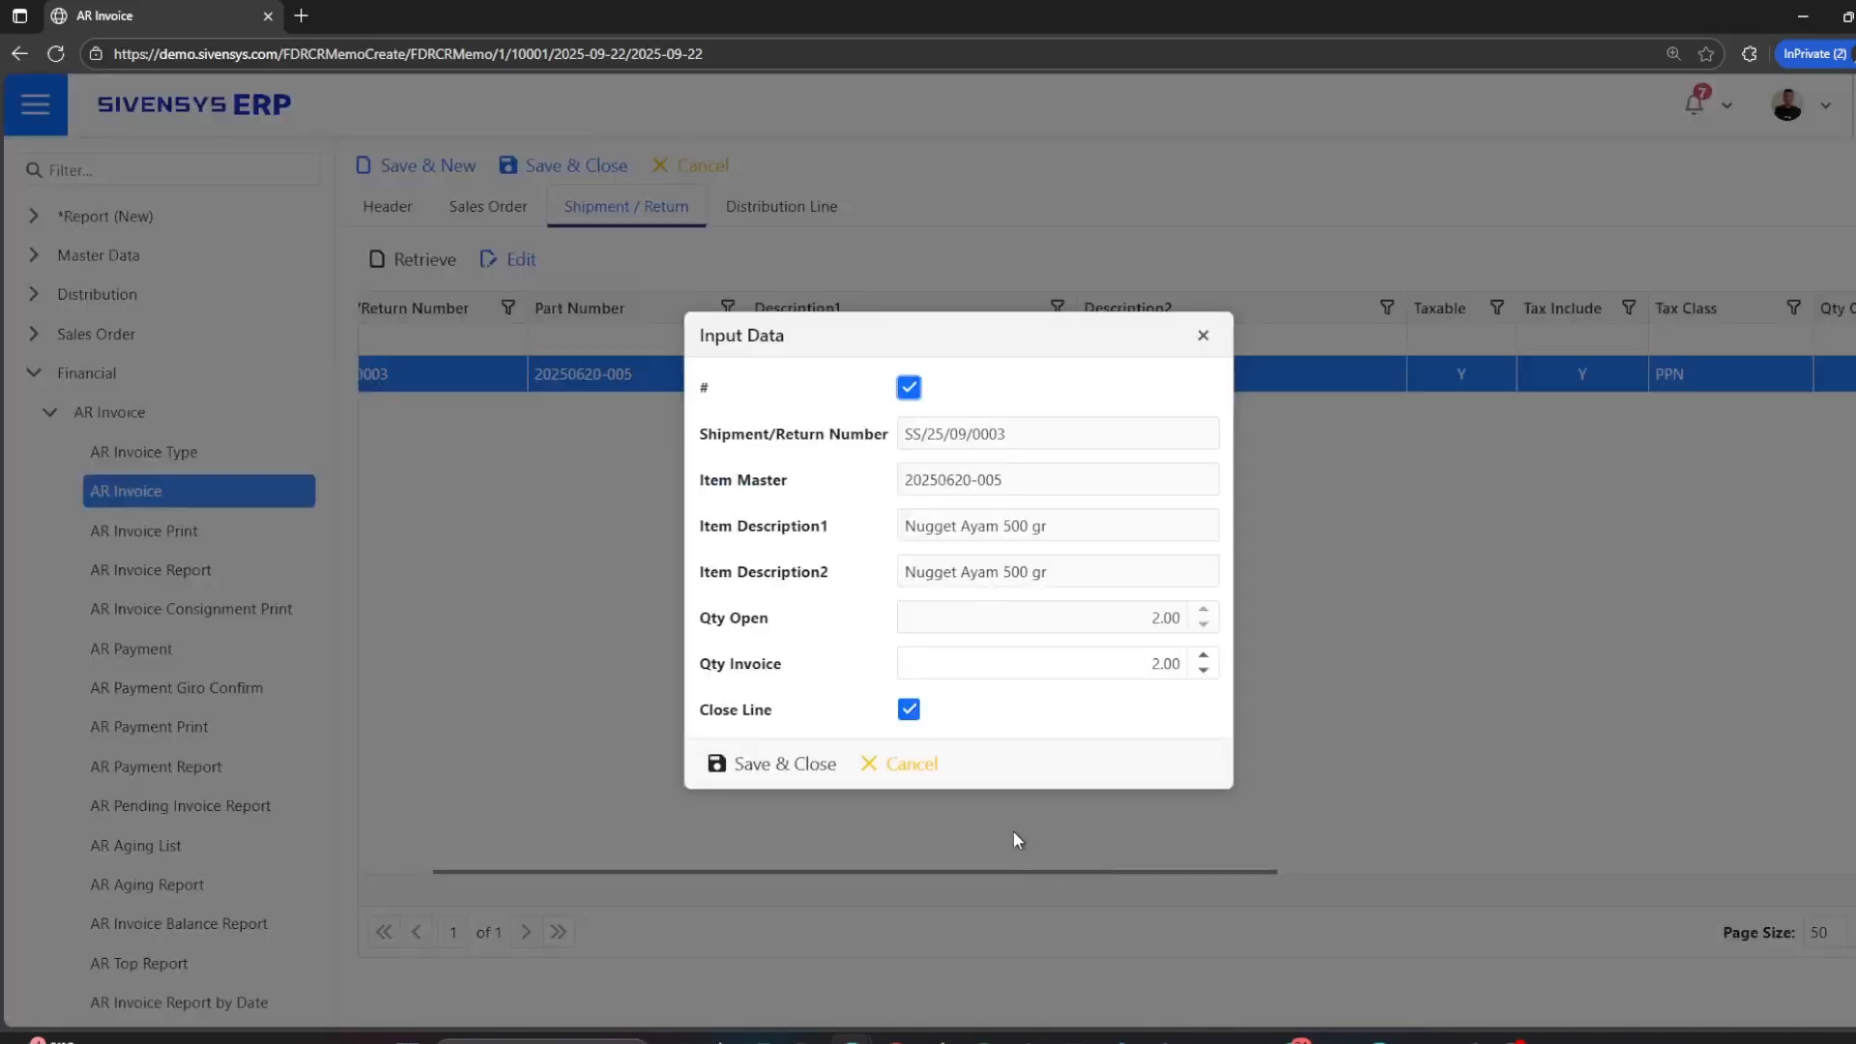
pyautogui.click(1081, 619)
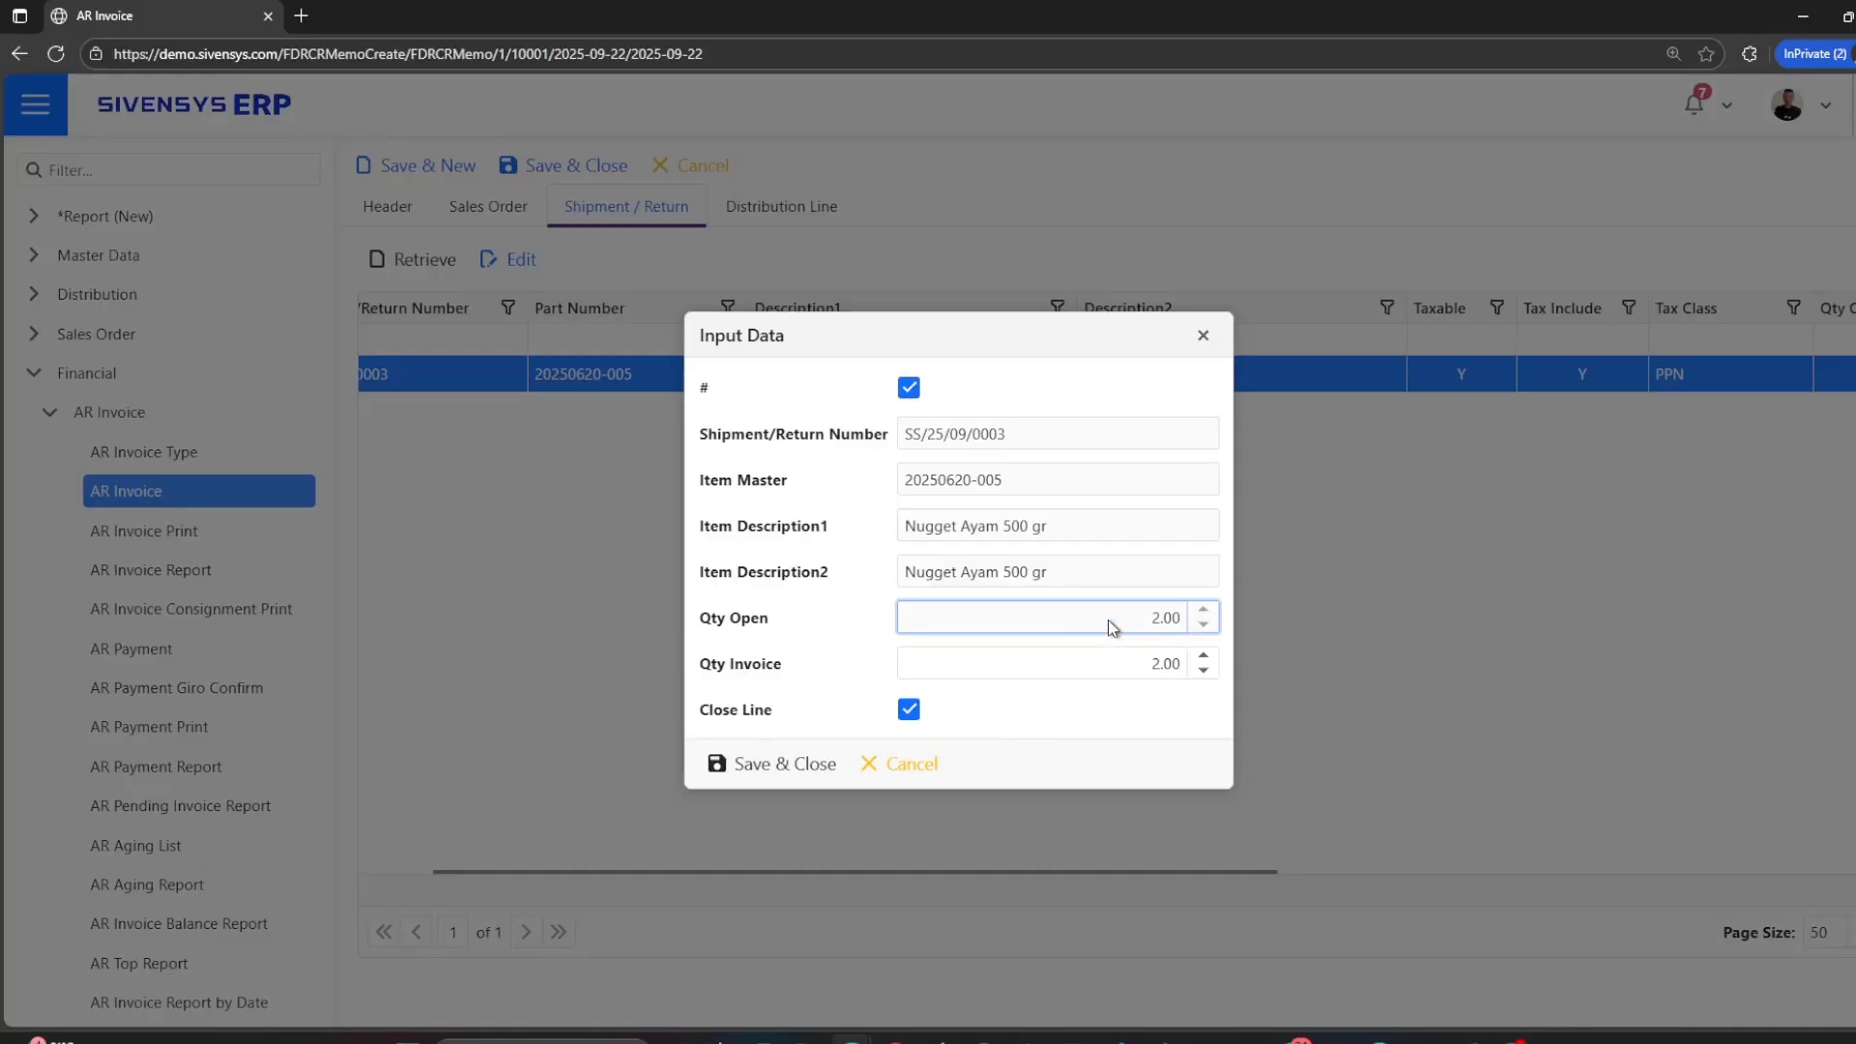
# Set the Nugget Ayam 500 gr line's invoice quantity to 1
pyautogui.click(1120, 661)
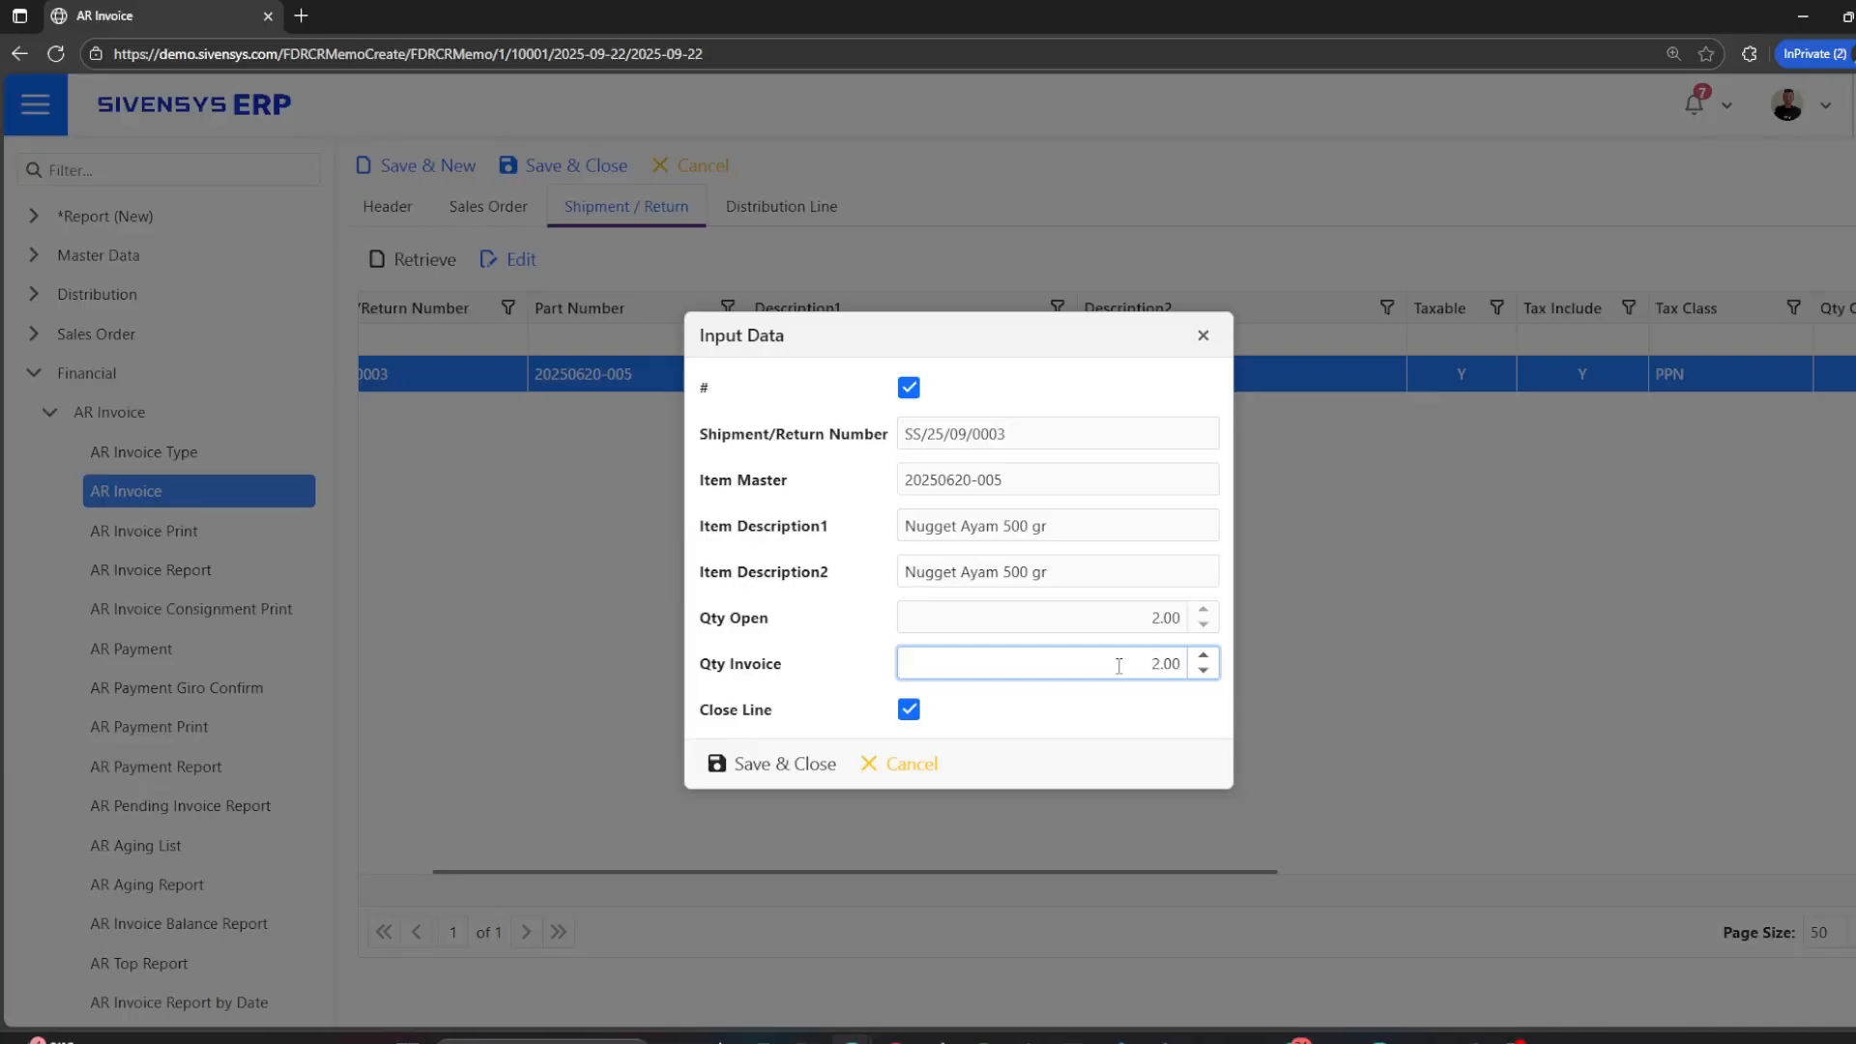
pyautogui.doubleClick(1119, 666)
pyautogui.write('1')
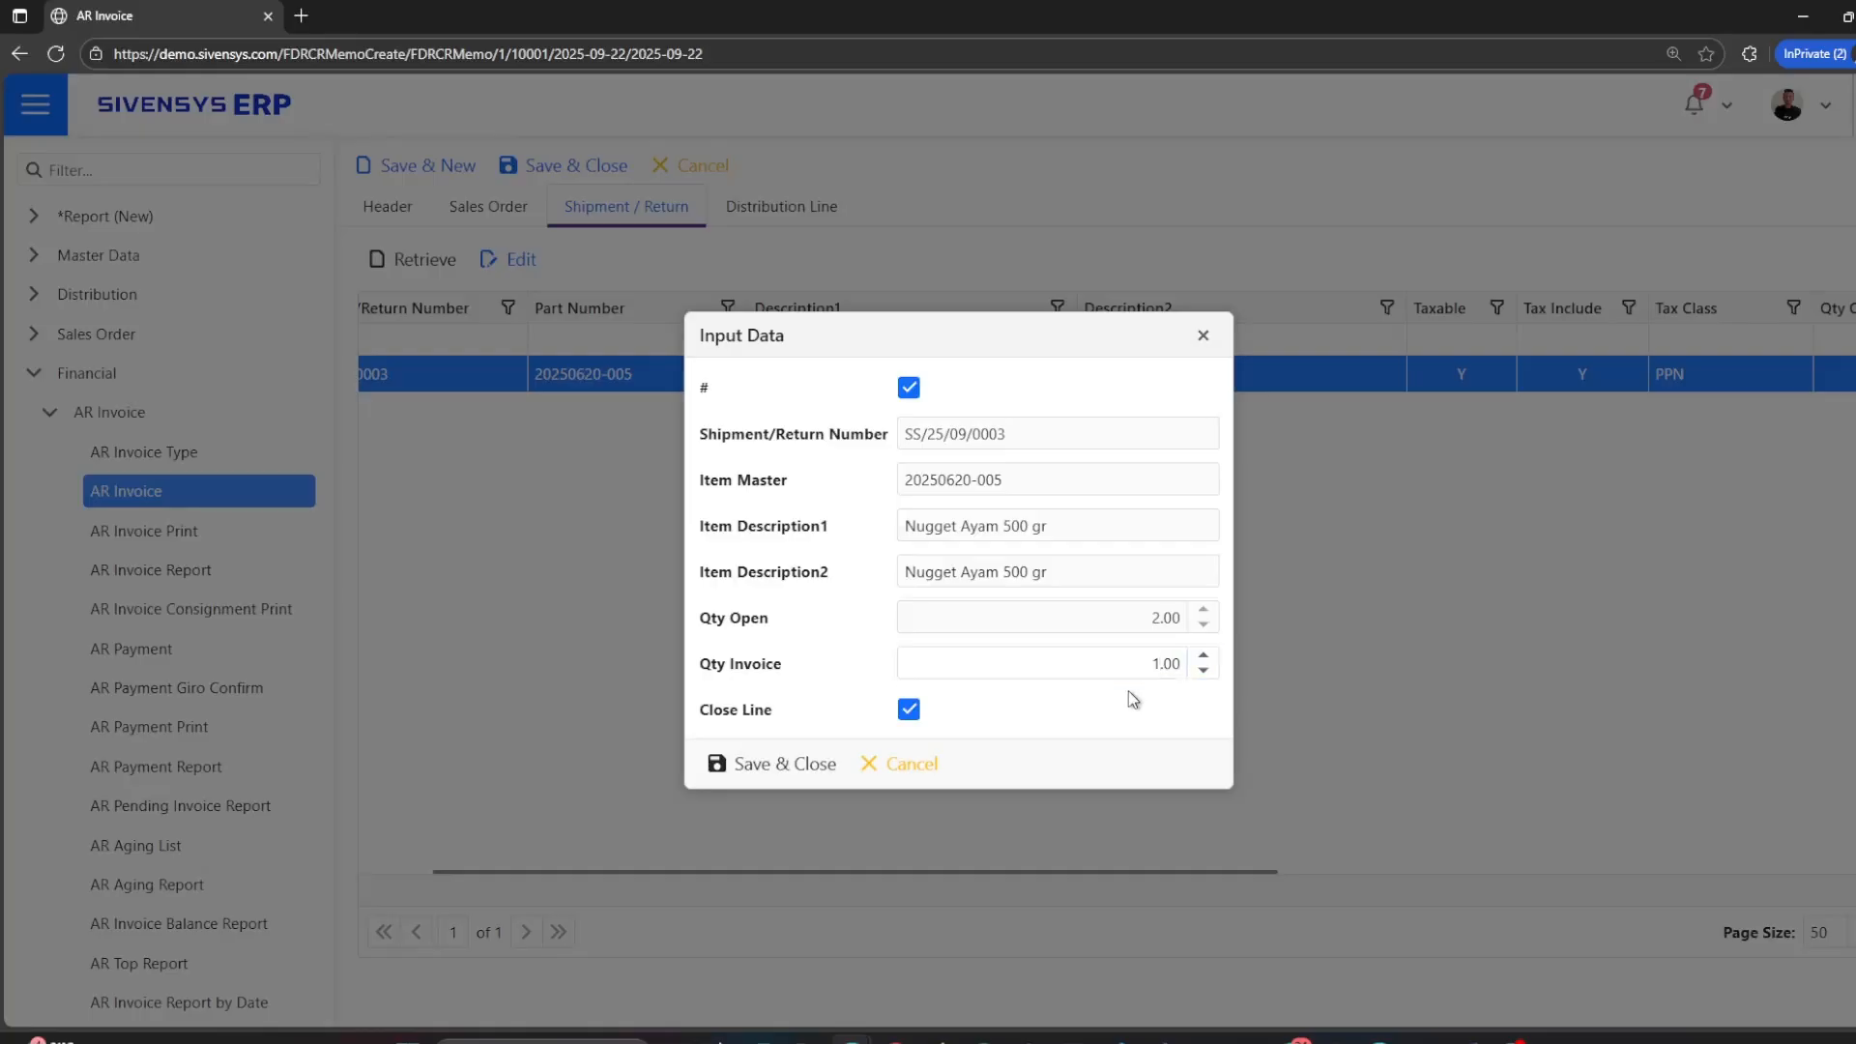
# Set the shipment line's invoice quantity to 2, toggle its Close Line option and save the line
pyautogui.doubleClick(1171, 664)
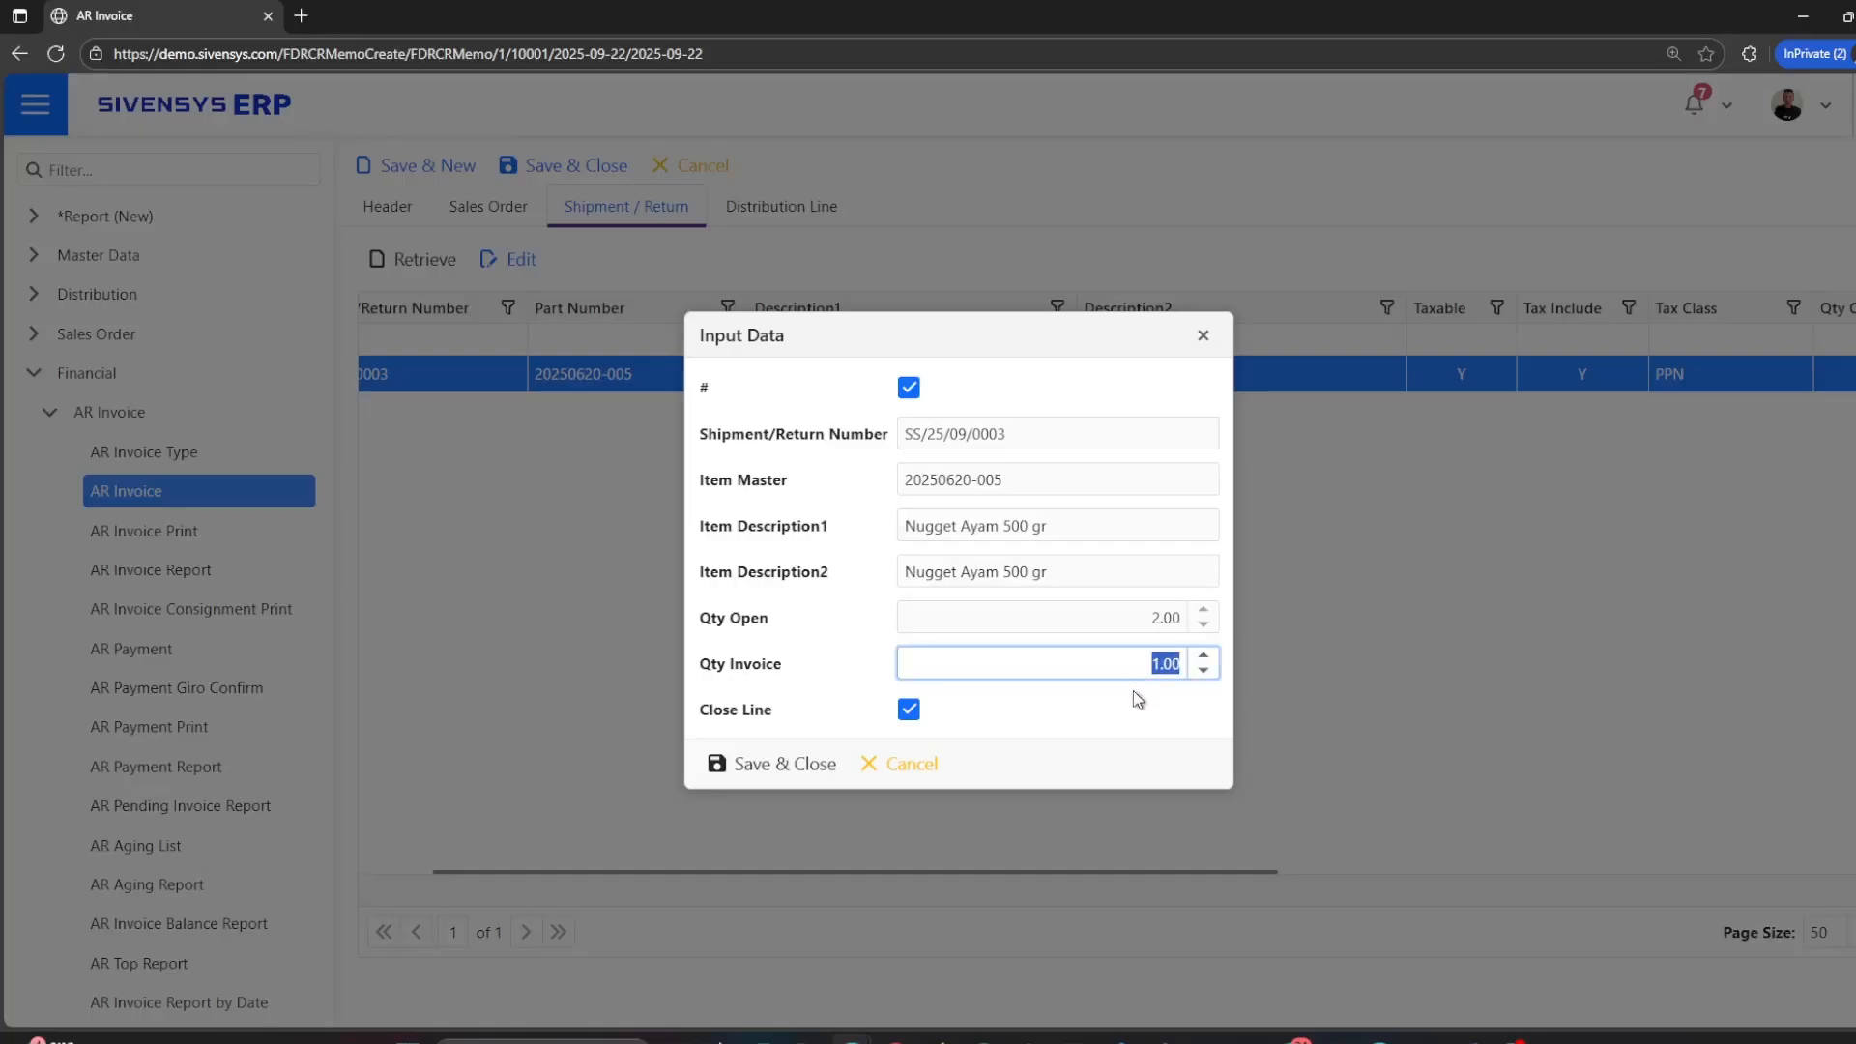
pyautogui.write('2')
pyautogui.click(1133, 690)
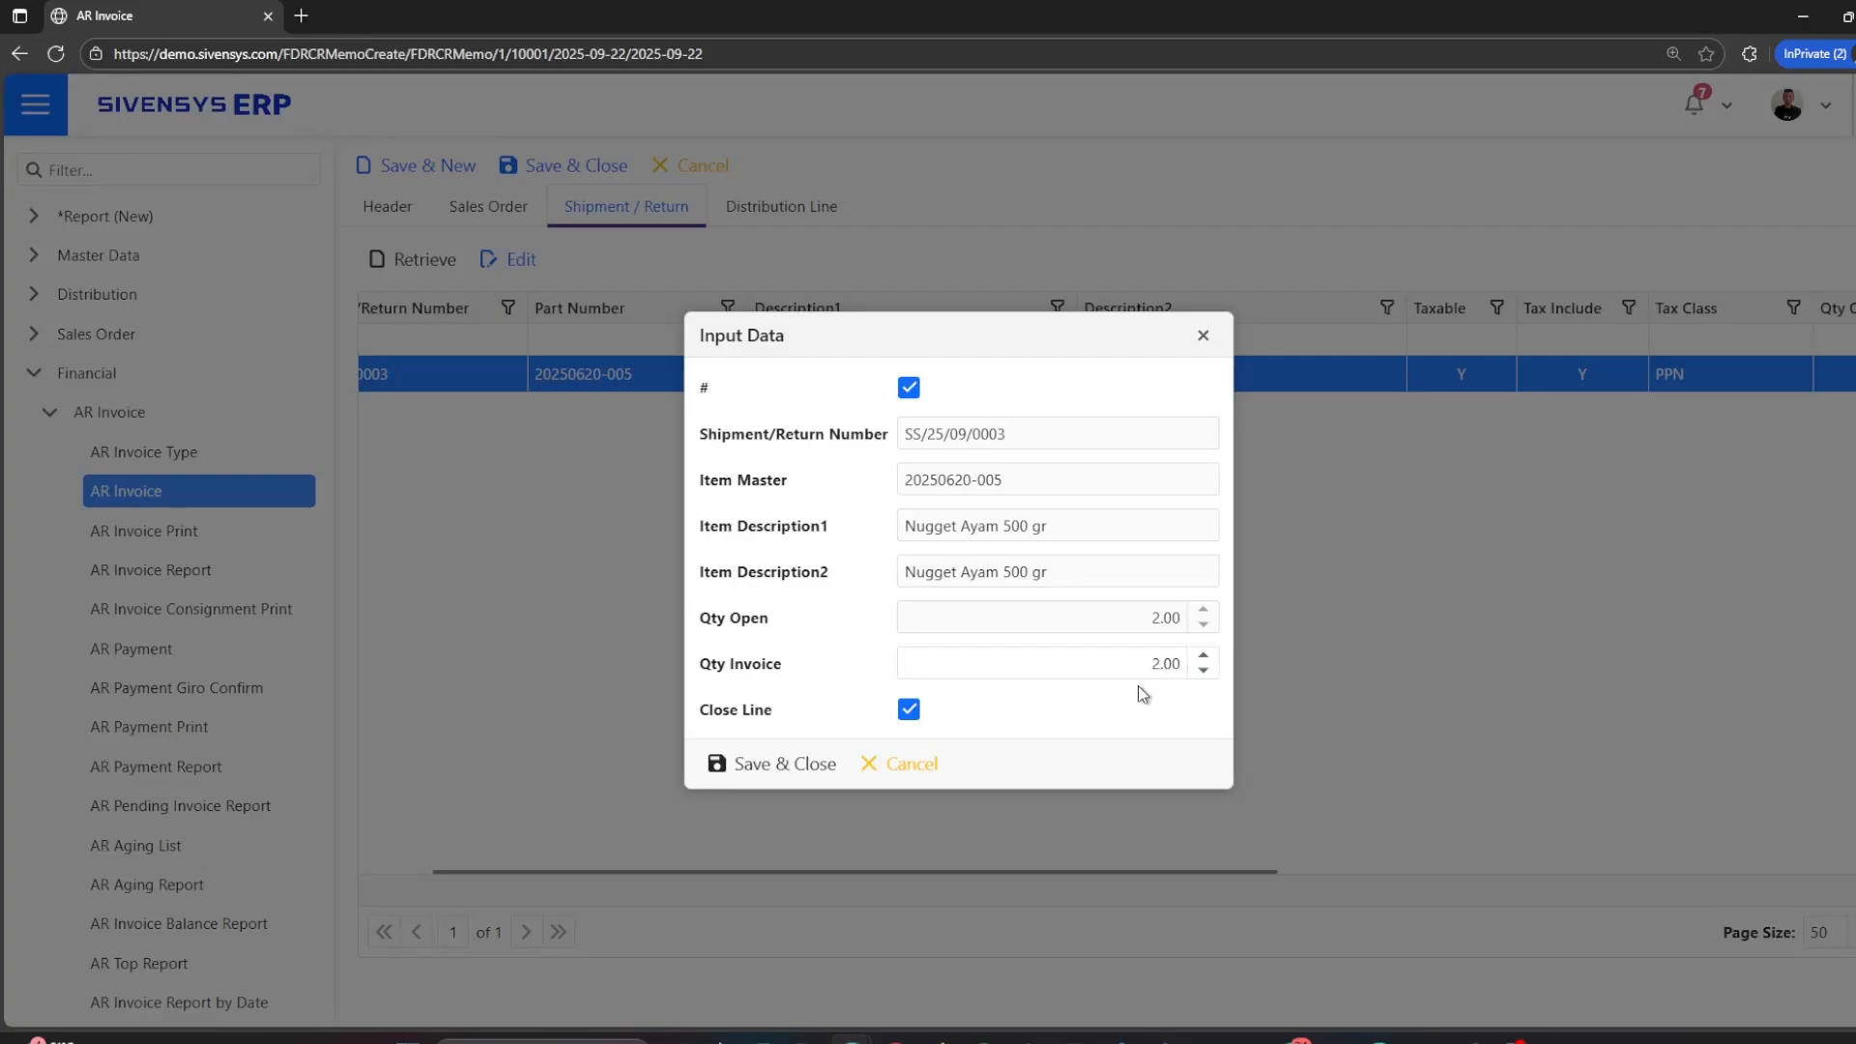
pyautogui.click(909, 708)
pyautogui.click(797, 770)
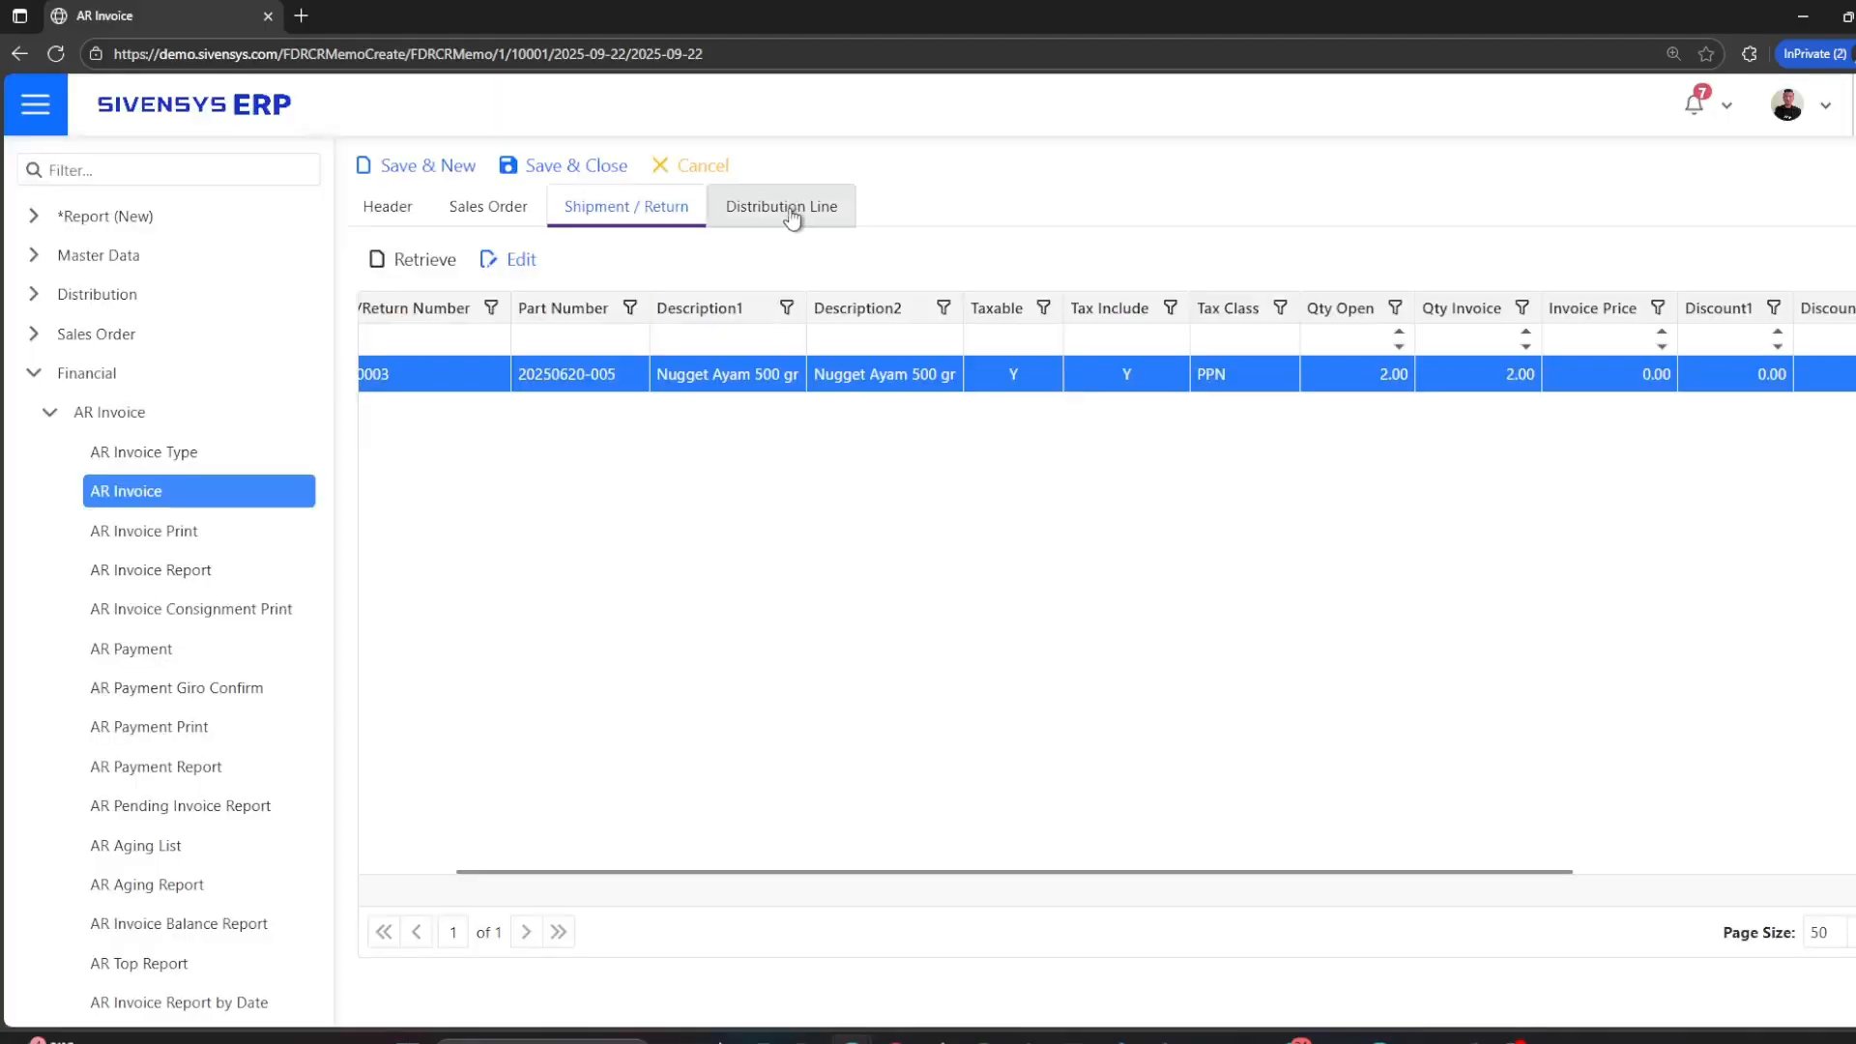
# Retrieve the invoice's distribution lines, then save and close the invoice
pyautogui.click(785, 210)
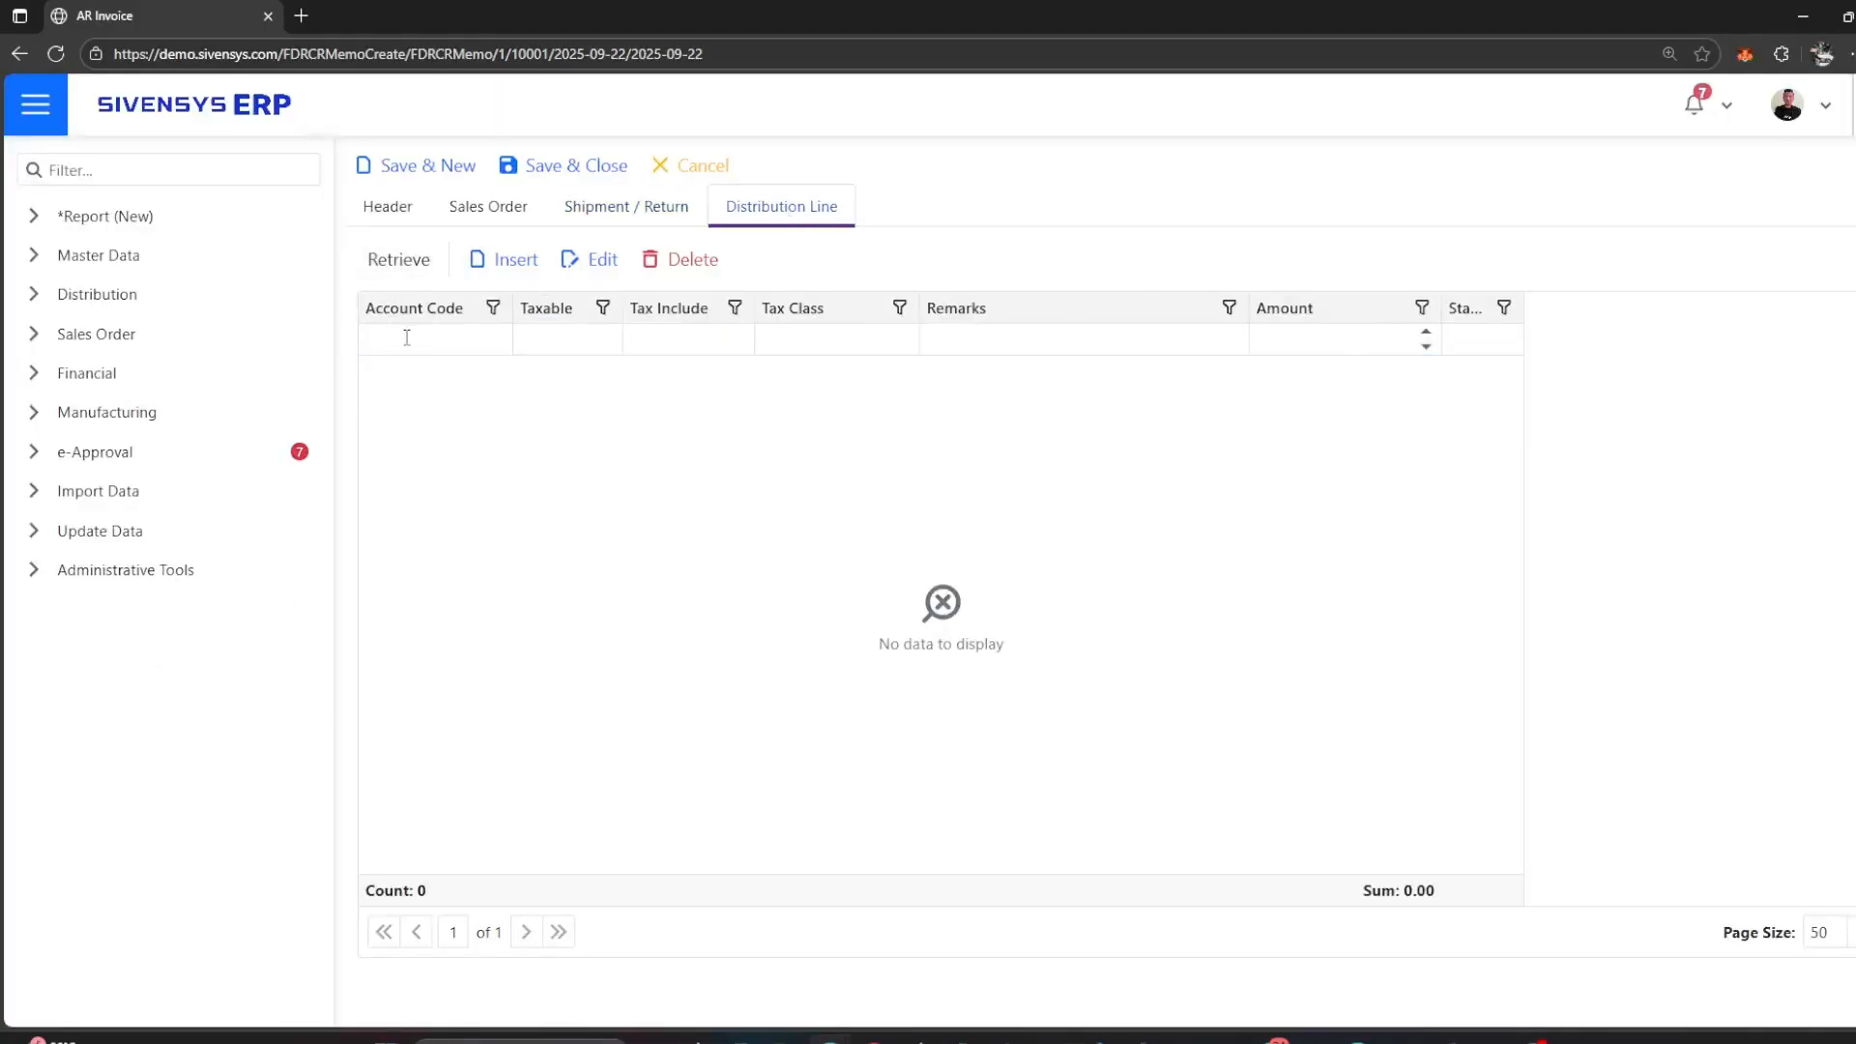
pyautogui.click(423, 259)
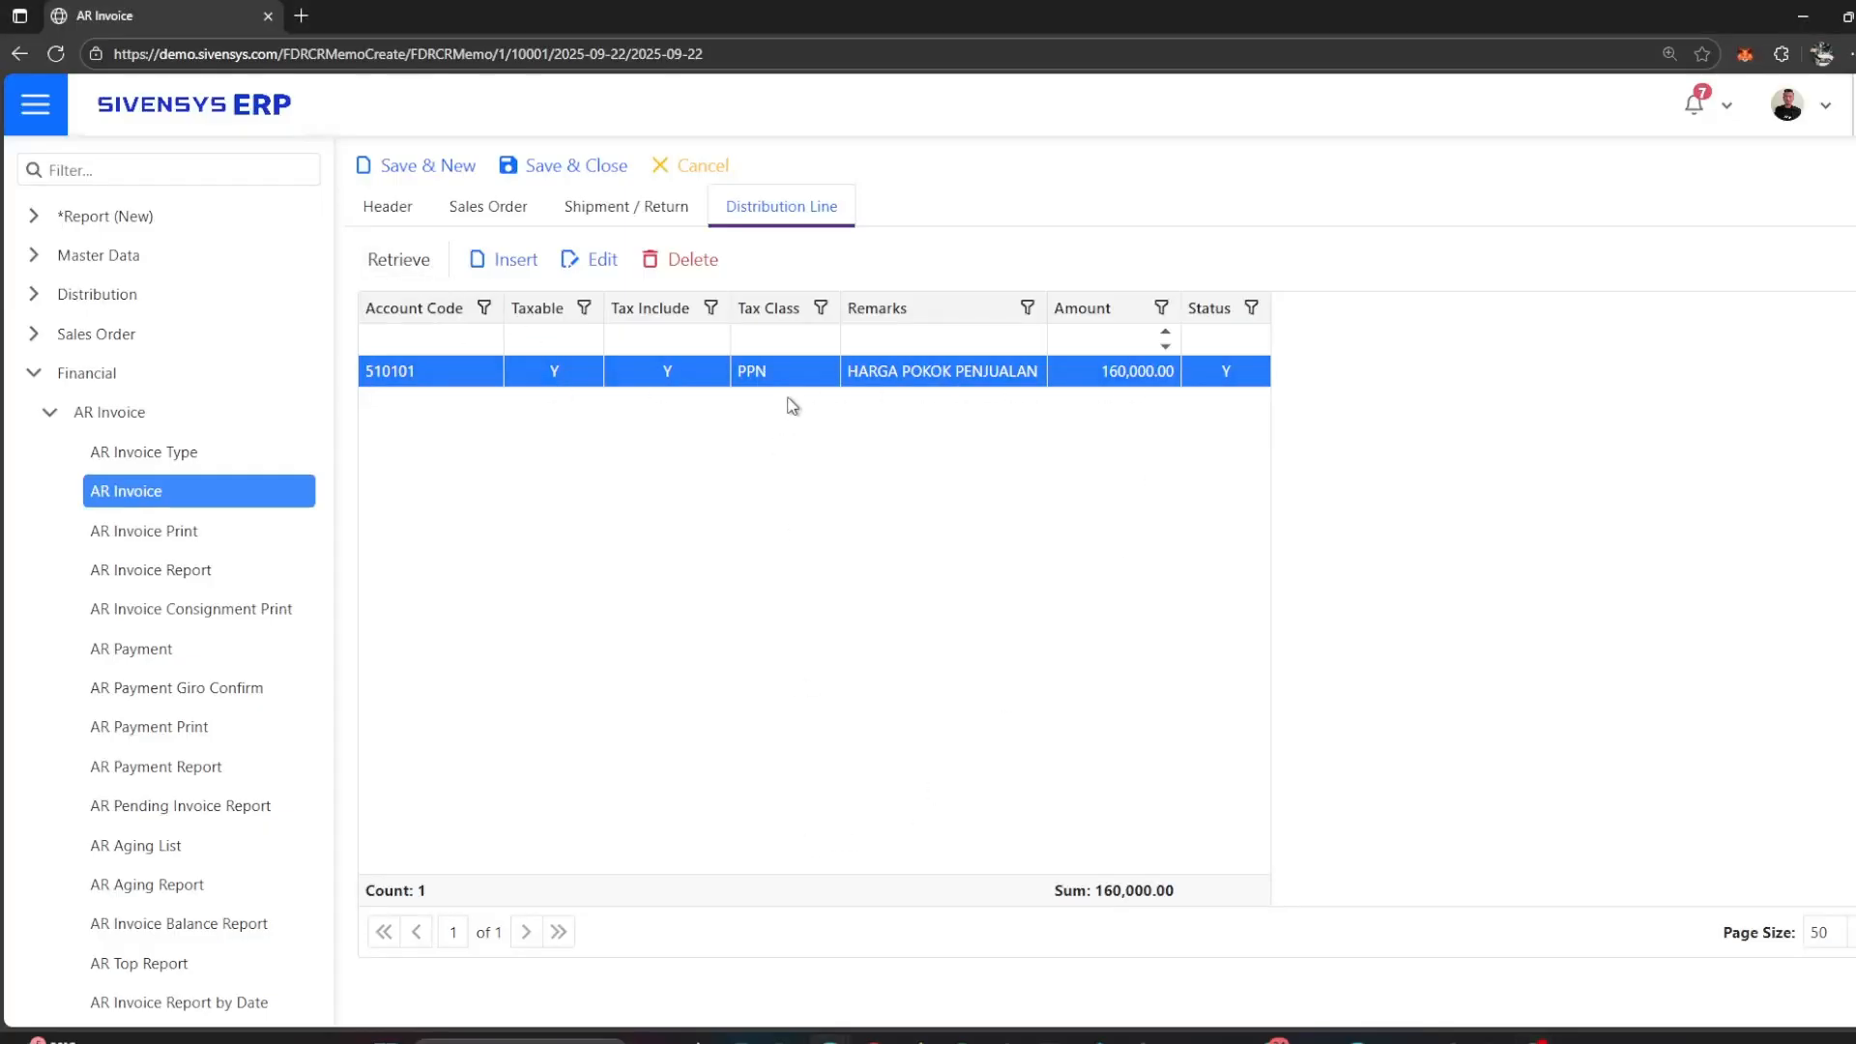
pyautogui.click(583, 180)
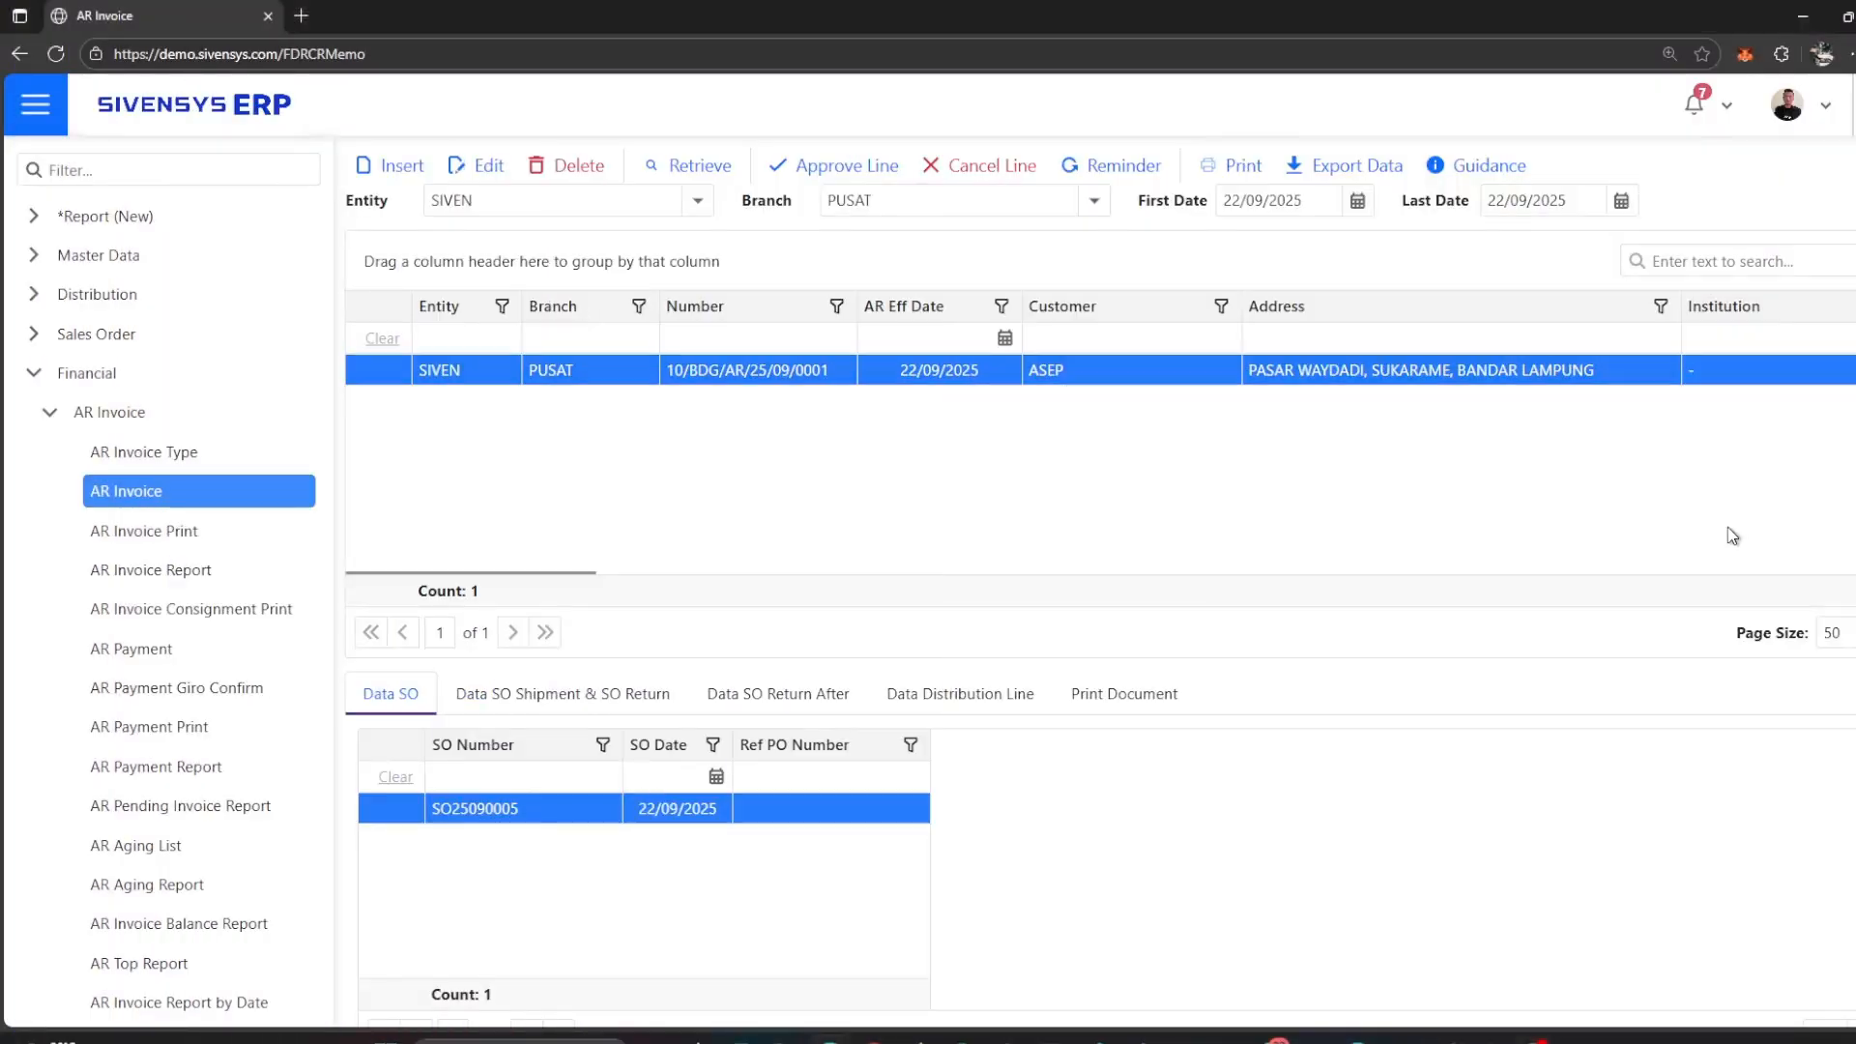
# Review the saved invoice's header in edit mode, leave it without saving, and generate the invoice's print-out
pyautogui.click(491, 180)
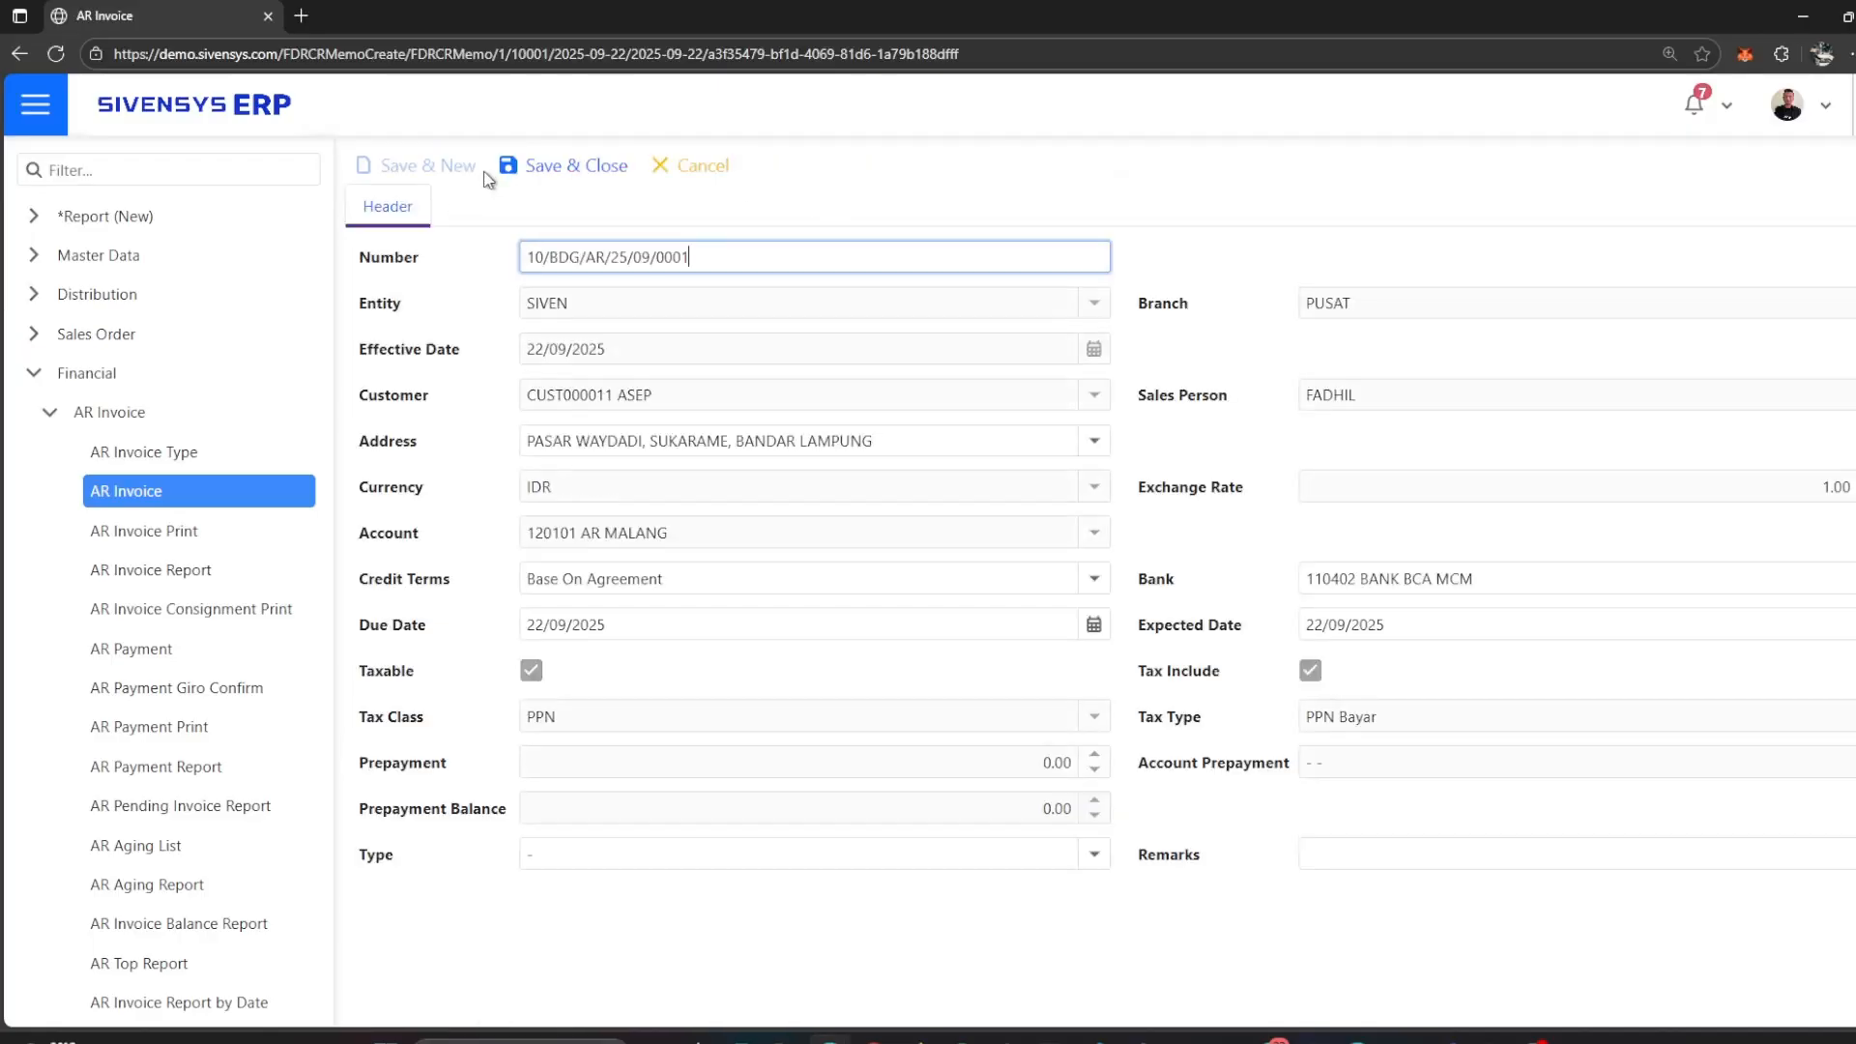
pyautogui.click(683, 167)
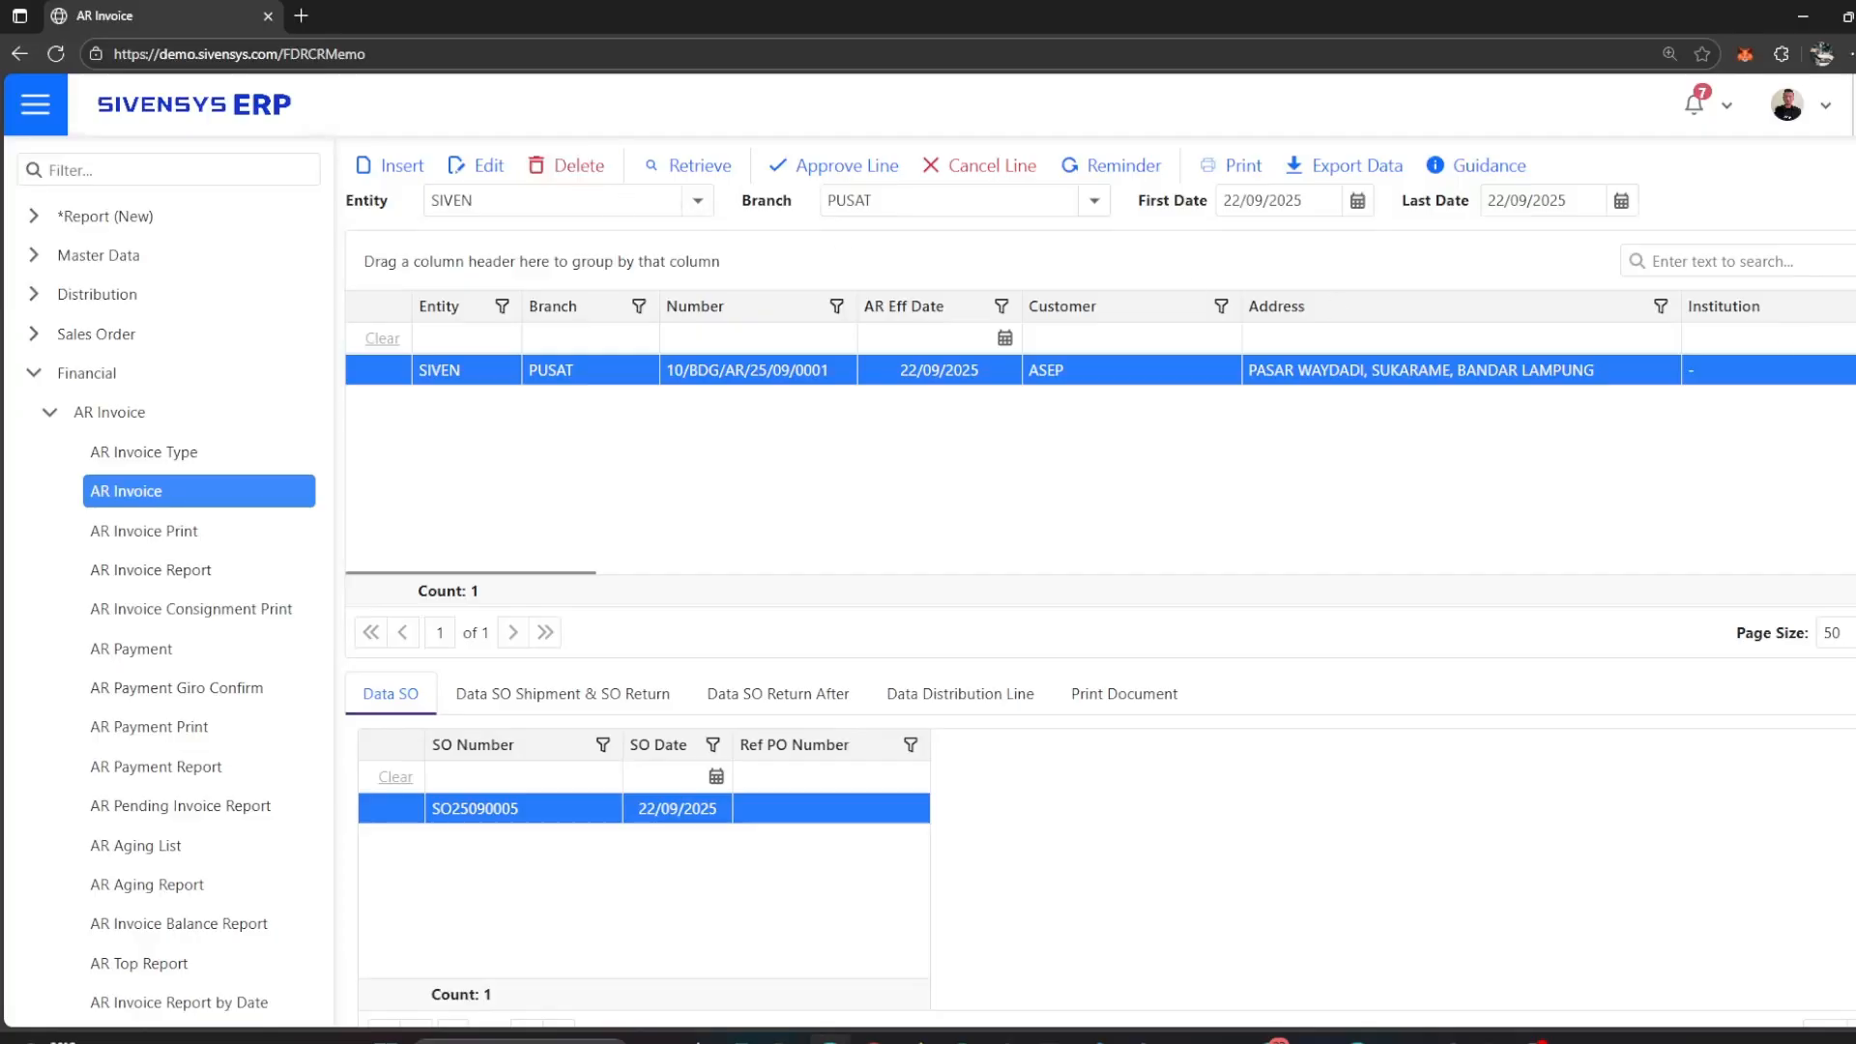
pyautogui.click(1231, 166)
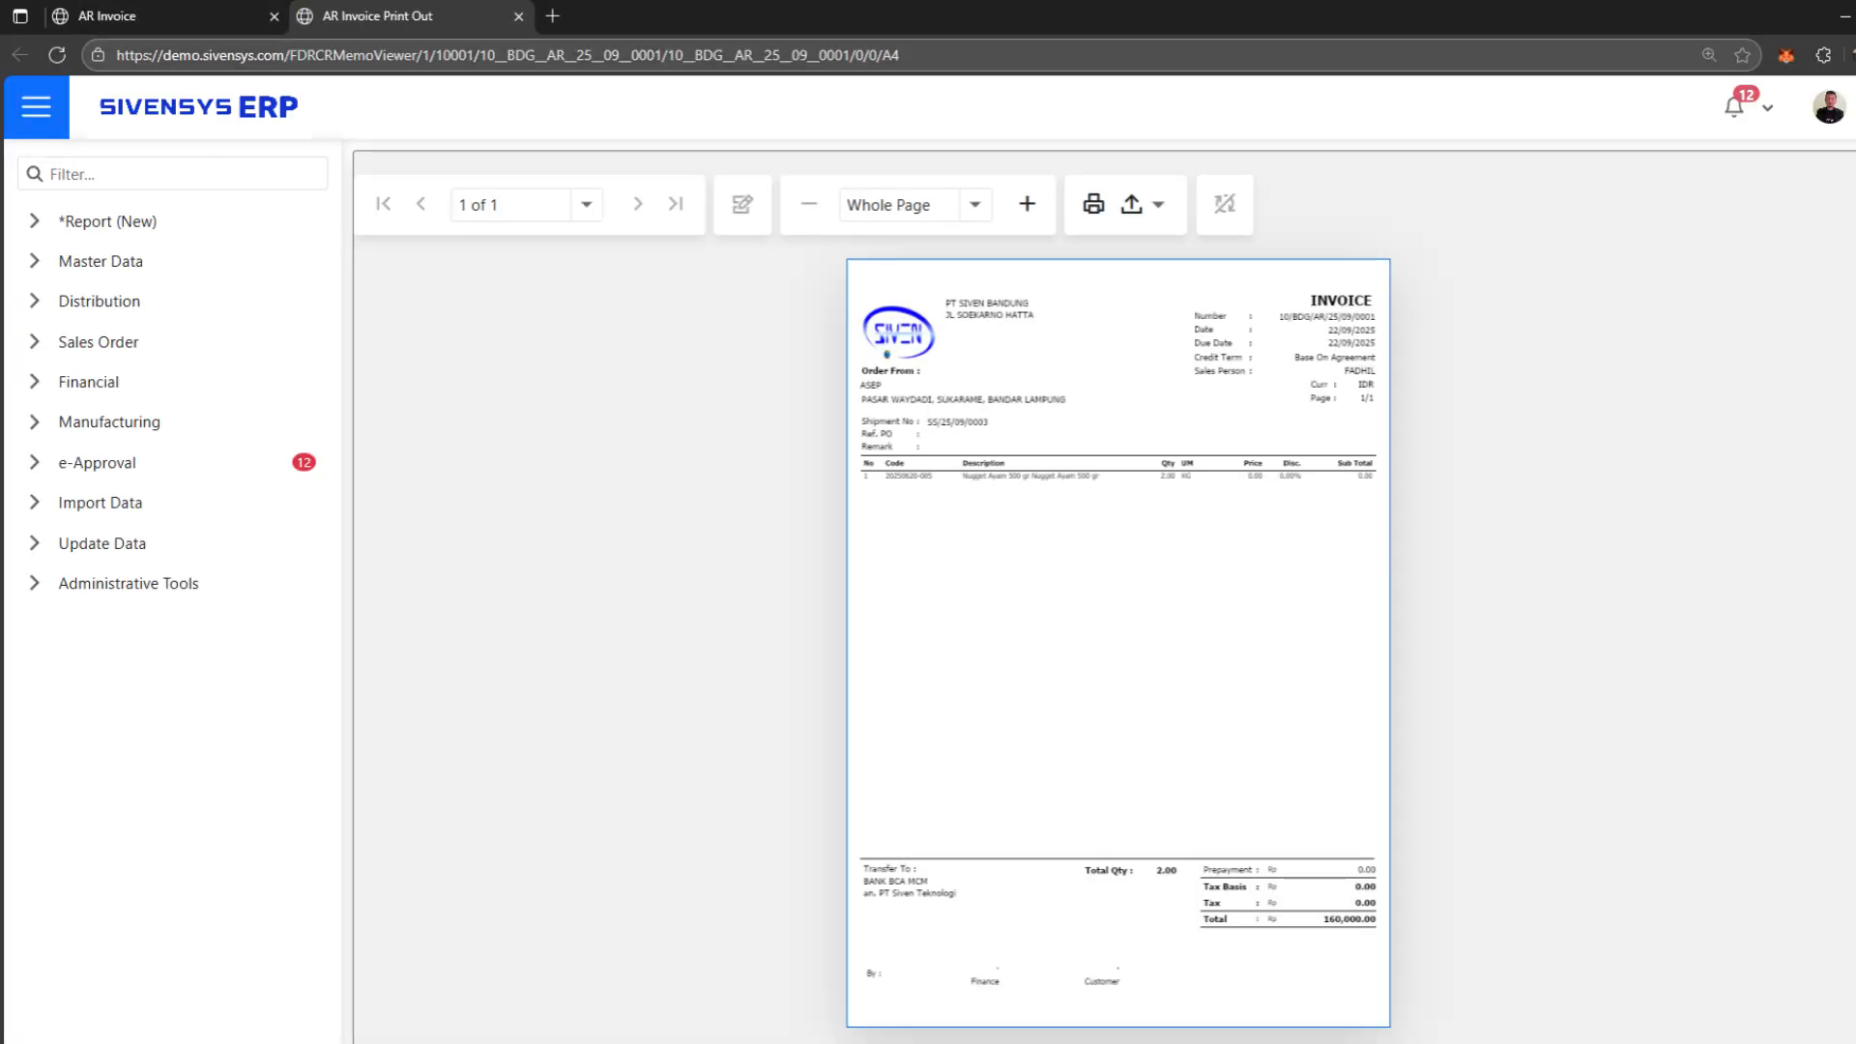